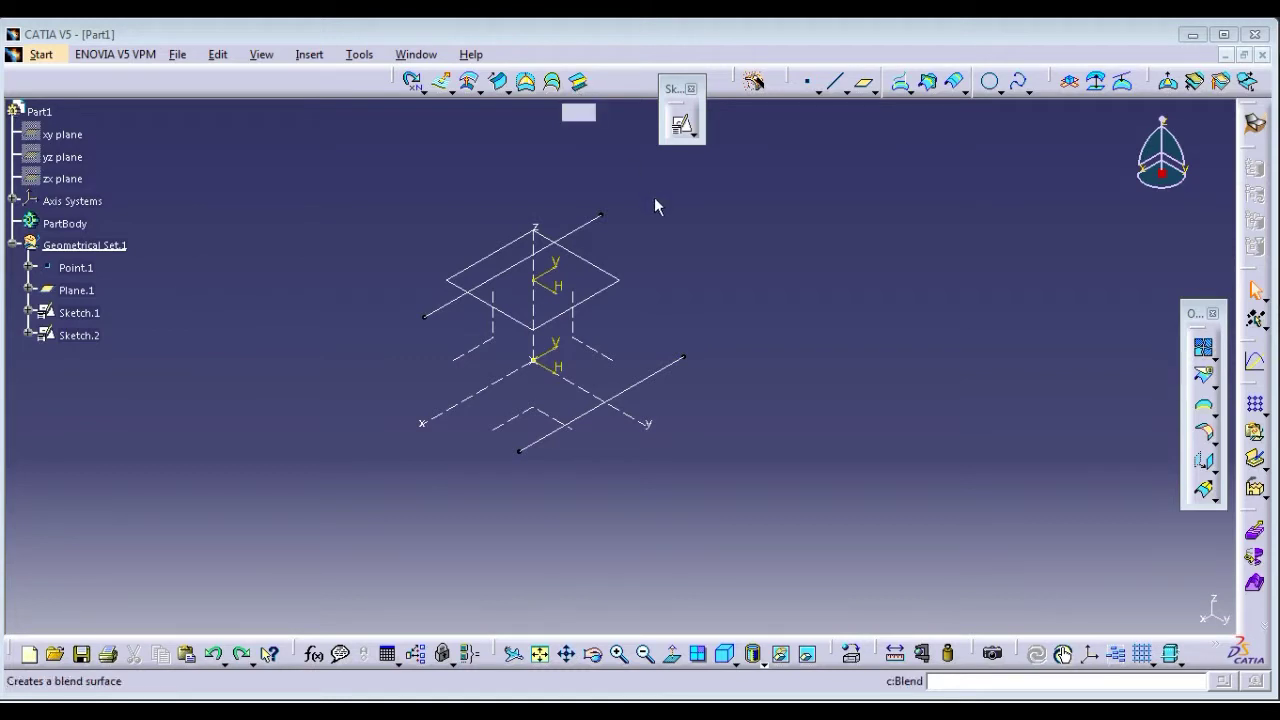
Extrude Sketch.1 into a 30 mm surface along the Y axis, creating Extrude.1.
{"action": "left_click", "coordinate": [654, 200]}
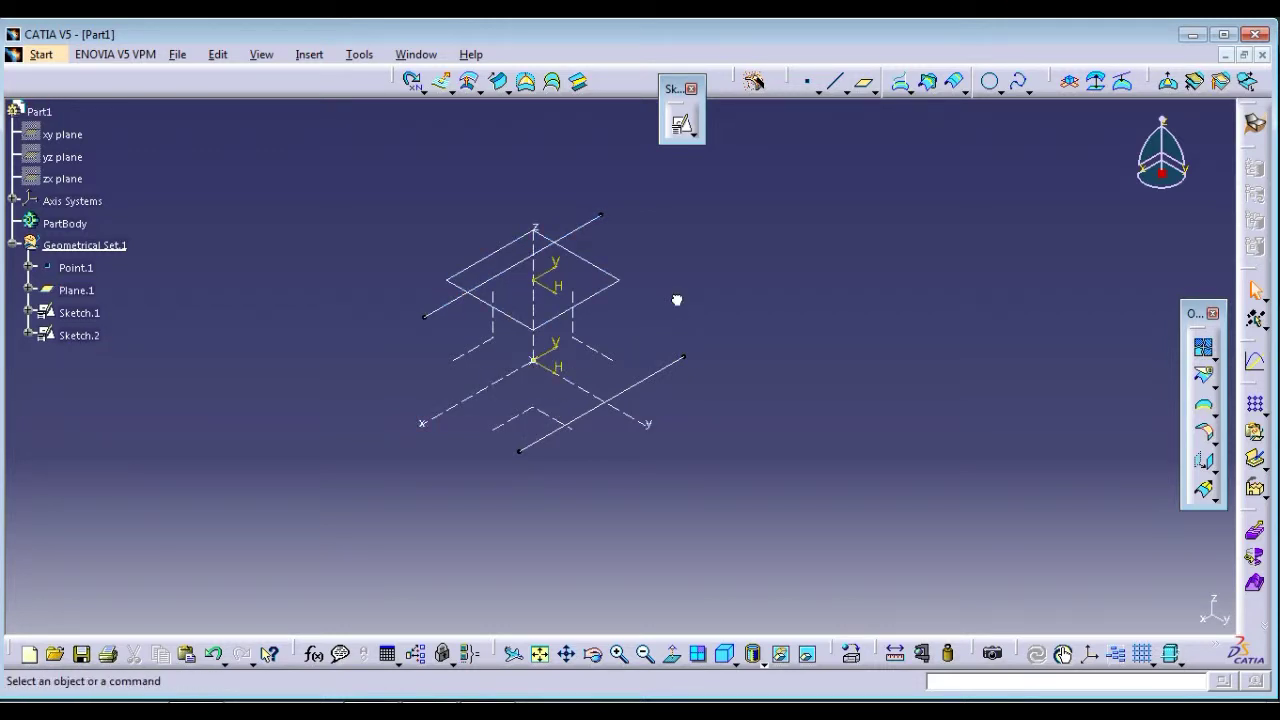
{"action": "left_click", "coordinate": [694, 206]}
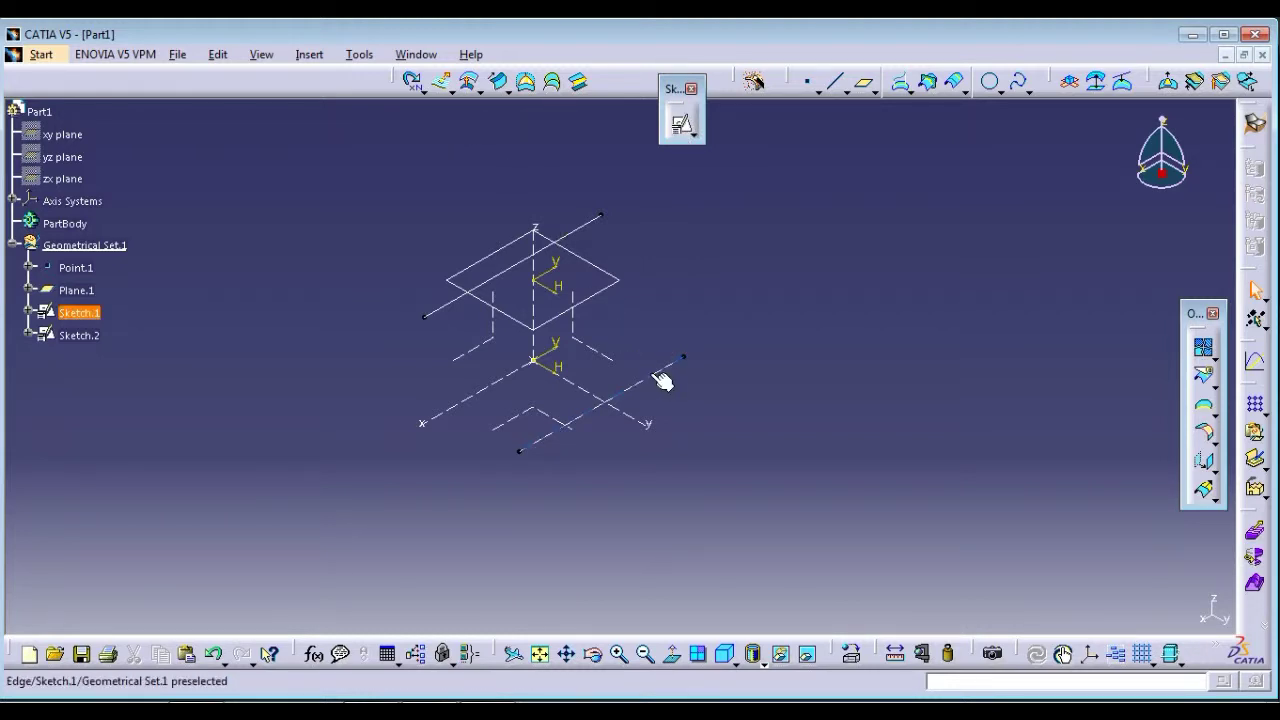
{"action": "left_click", "coordinate": [443, 82]}
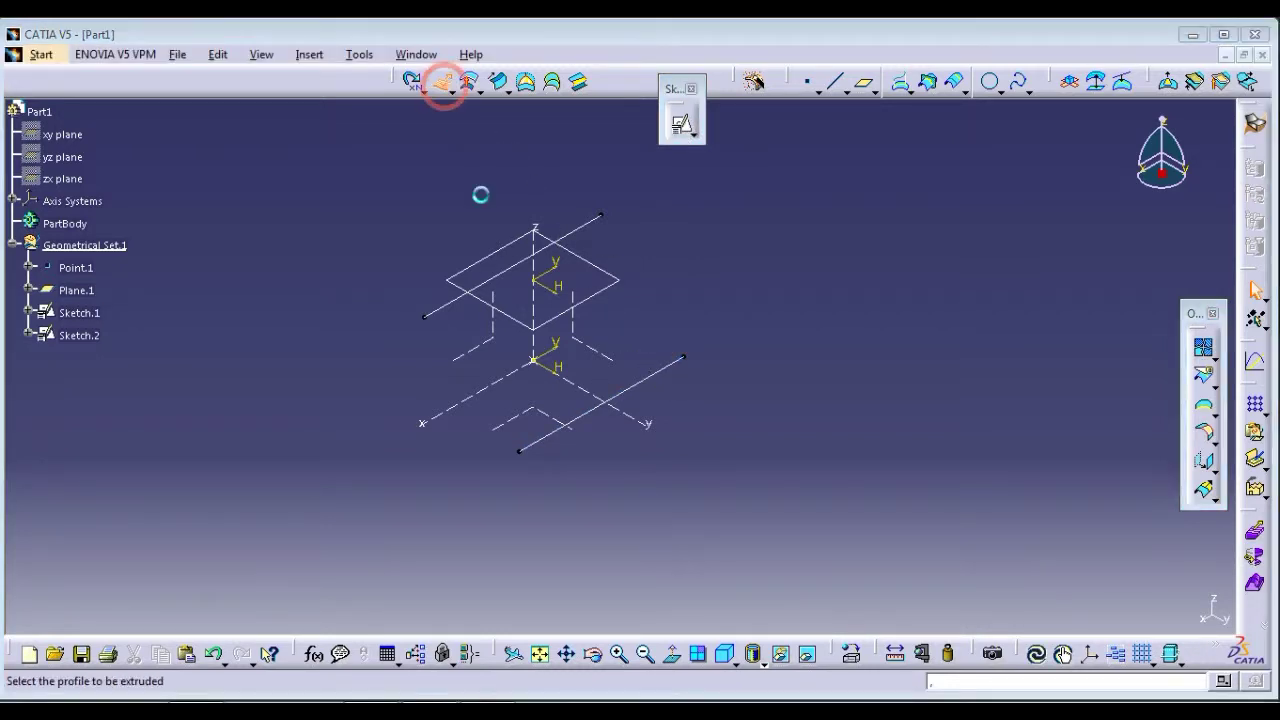
{"action": "left_click", "coordinate": [580, 418]}
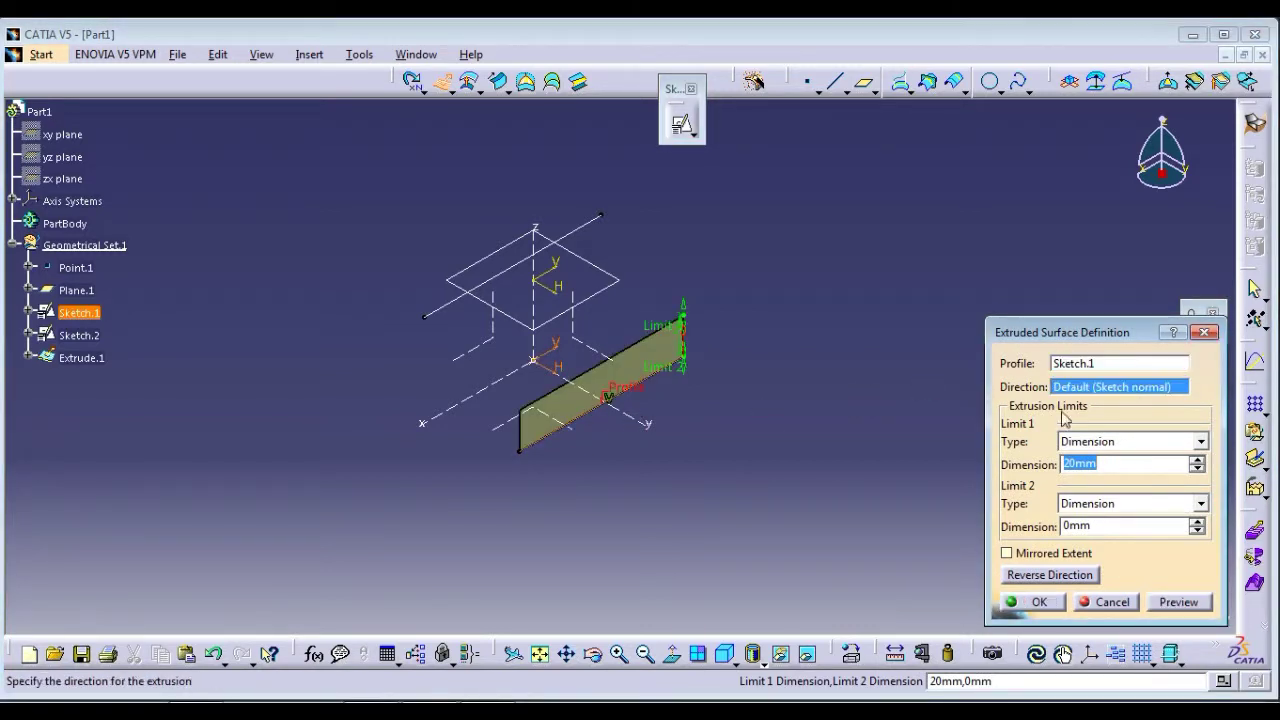
{"action": "left_click", "coordinate": [638, 420]}
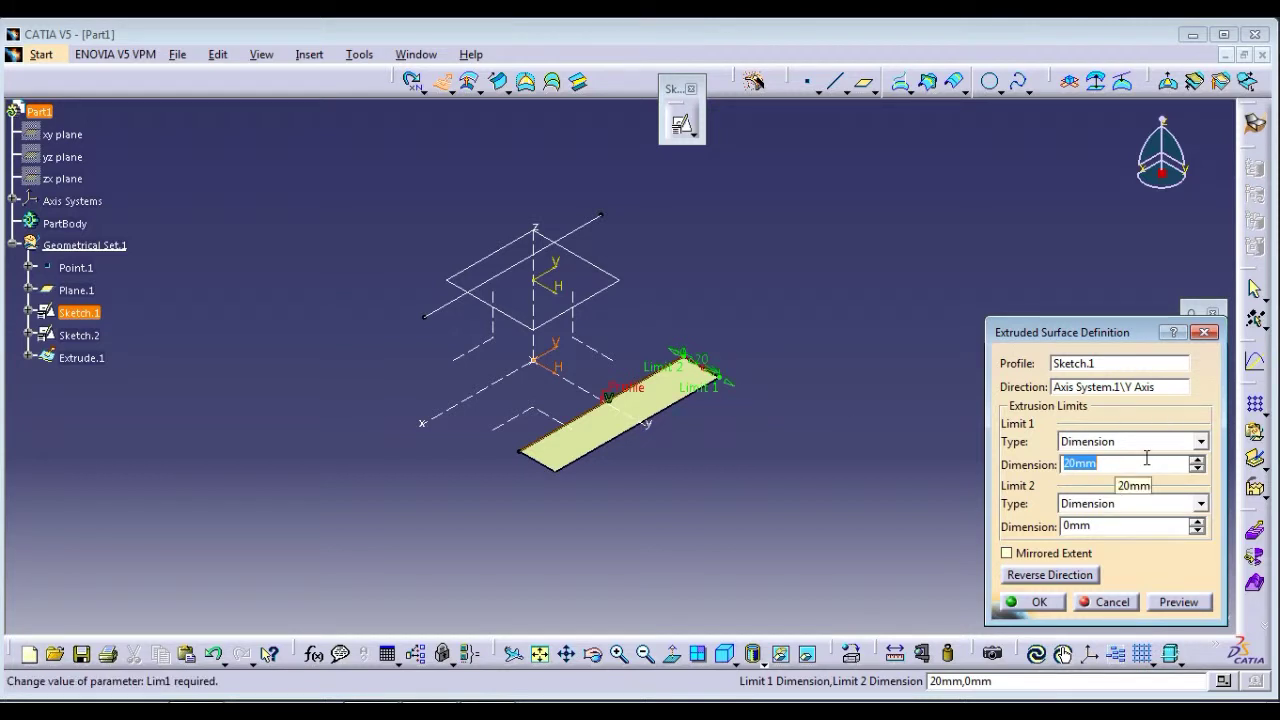
{"action": "type", "text": "30"}
{"action": "key", "text": "Tab"}
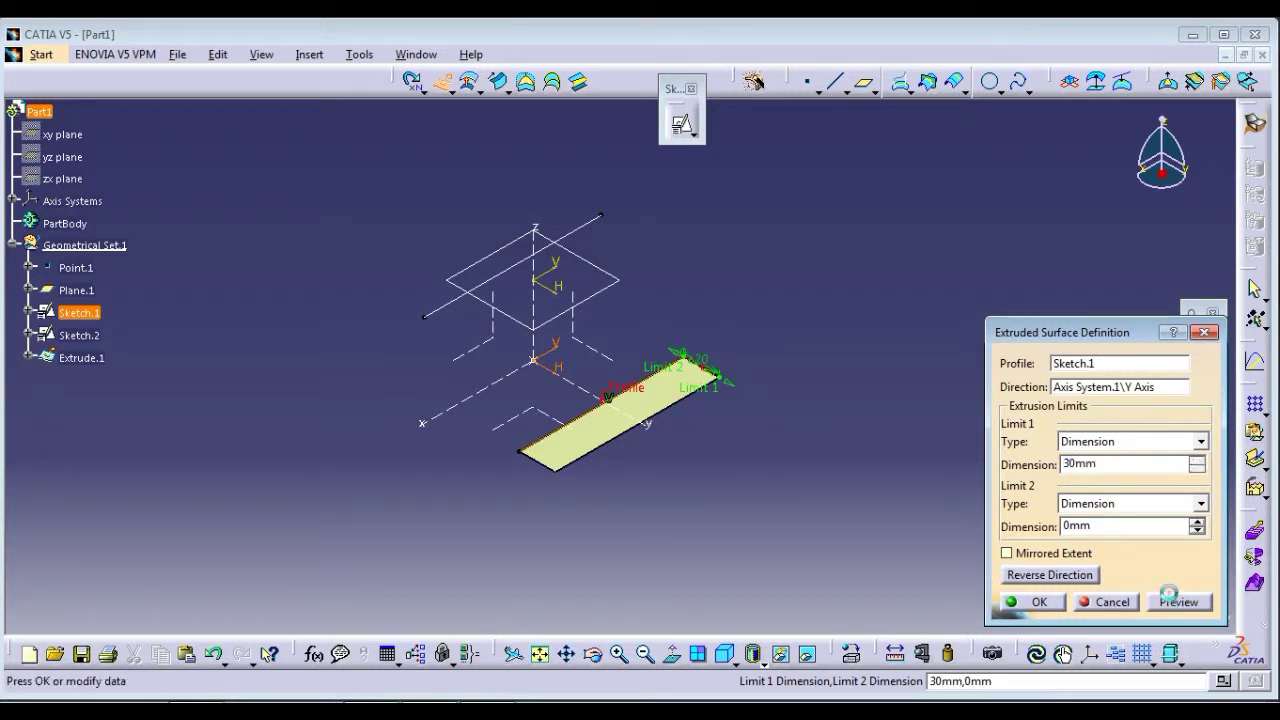
{"action": "left_click", "coordinate": [1172, 601]}
{"action": "left_click", "coordinate": [1040, 601]}
{"action": "left_click", "coordinate": [851, 280]}
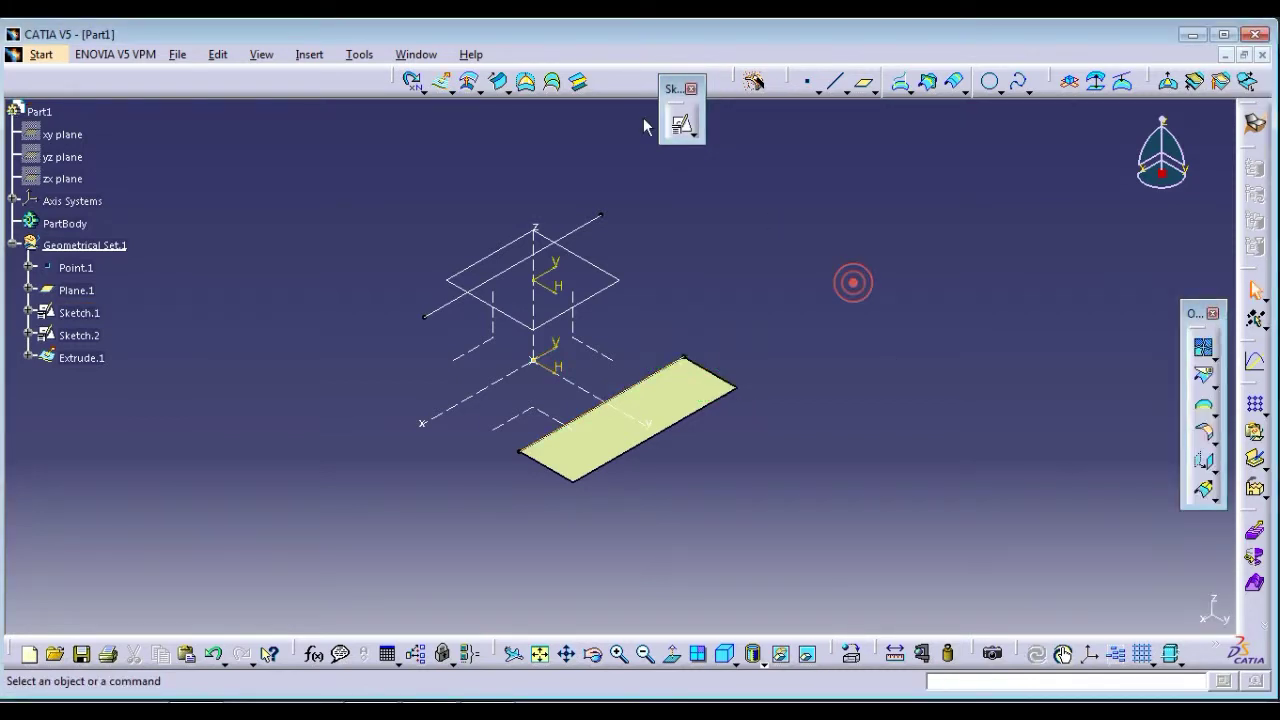
{"action": "left_click", "coordinate": [443, 82]}
Extrude Sketch.2 30 mm along the reversed Y axis to create Extrude.2.
{"action": "left_click", "coordinate": [499, 271]}
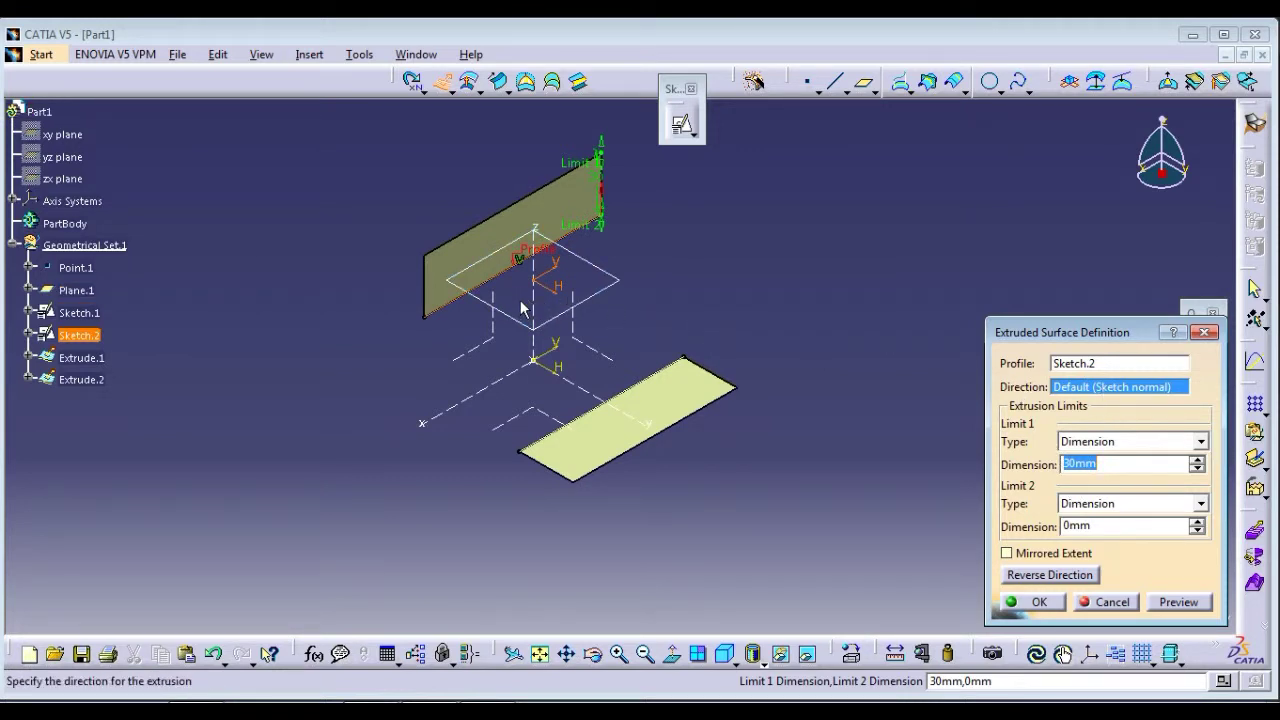
{"action": "left_click", "coordinate": [545, 373]}
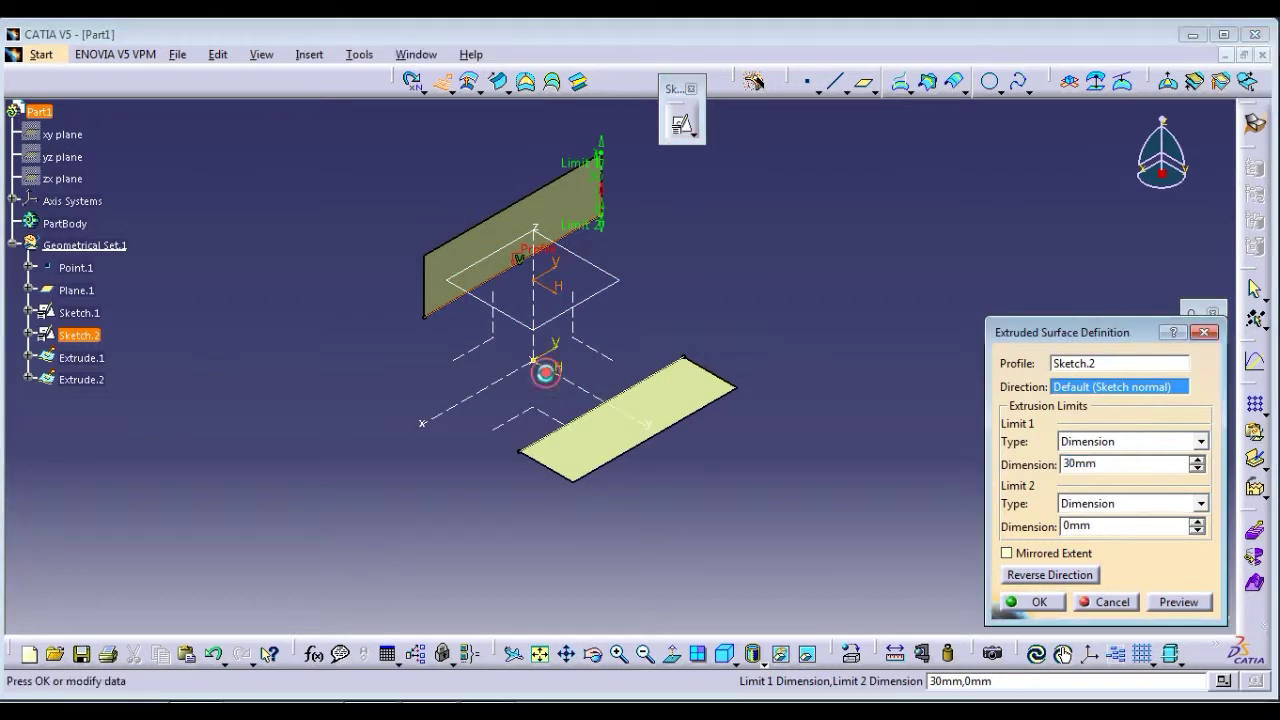
{"action": "left_click", "coordinate": [545, 373]}
{"action": "left_click", "coordinate": [1020, 577]}
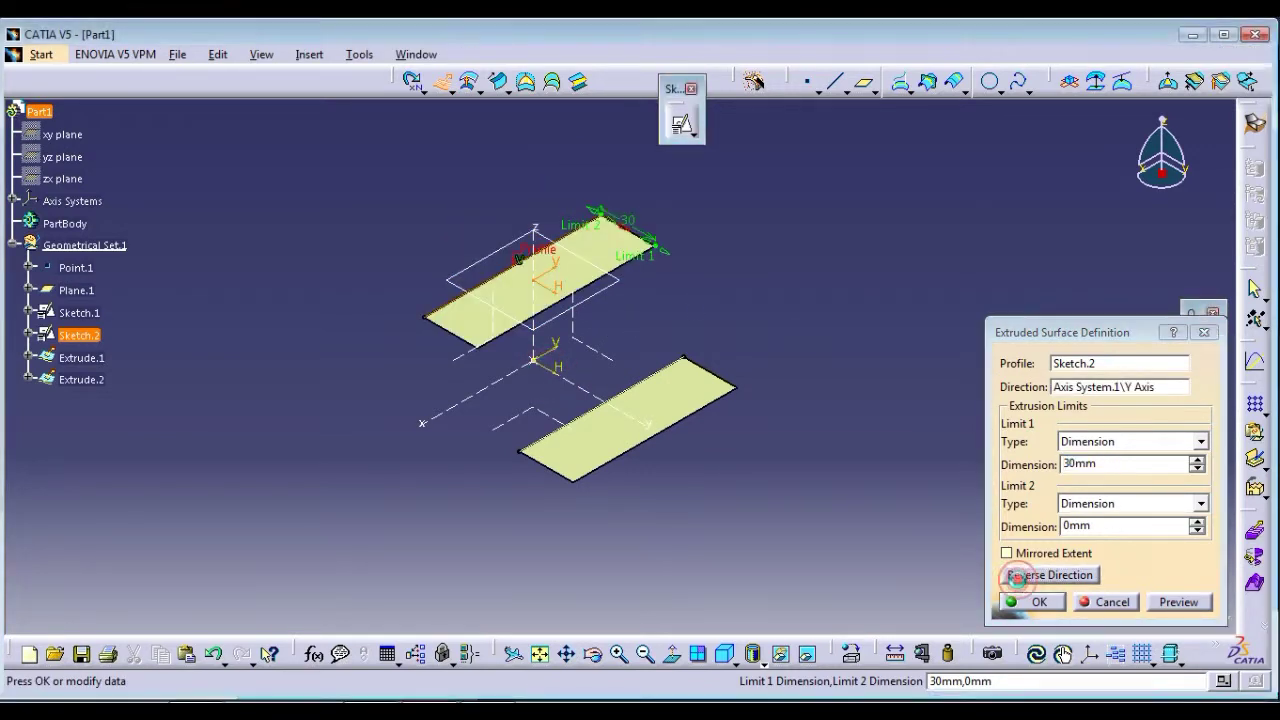
{"action": "left_click", "coordinate": [1034, 603]}
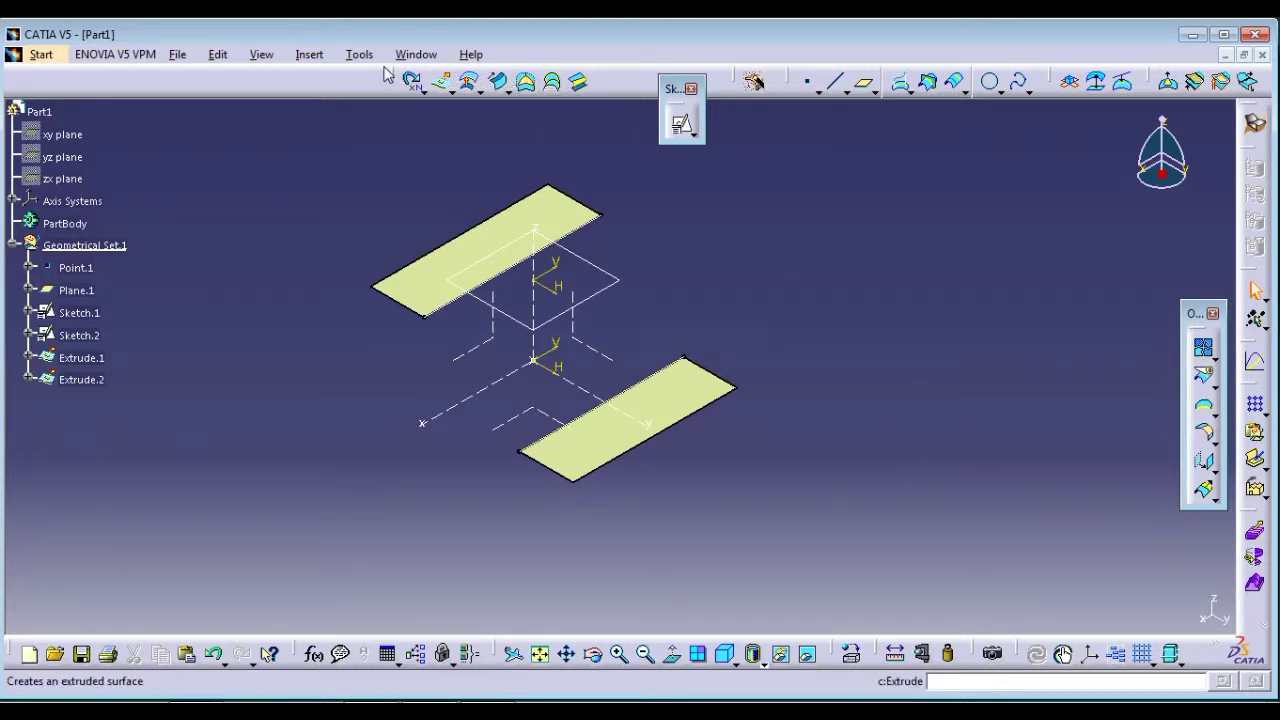
Start a blend from Sketch.2 on support Extrude.2 to Sketch.1 on support Extrude.1.
{"action": "left_click_drag", "start_coordinate": [390, 76], "coordinate": [821, 196]}
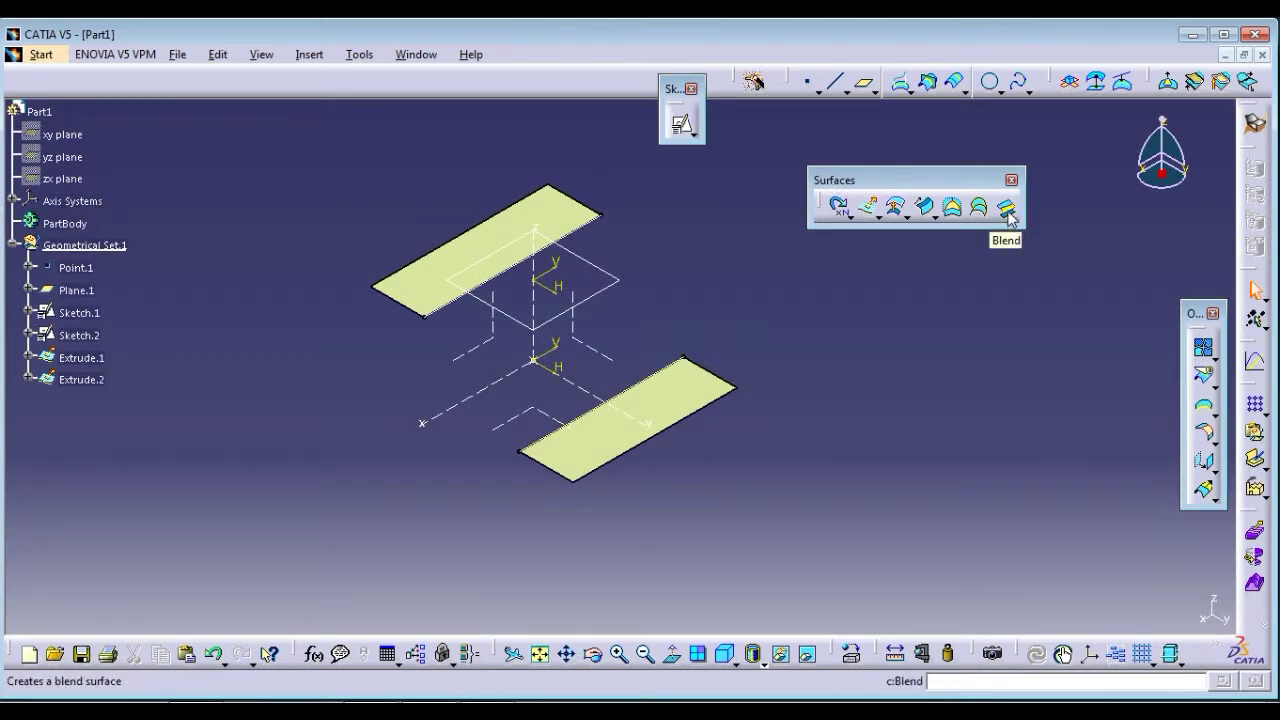
{"action": "left_click", "coordinate": [1007, 210]}
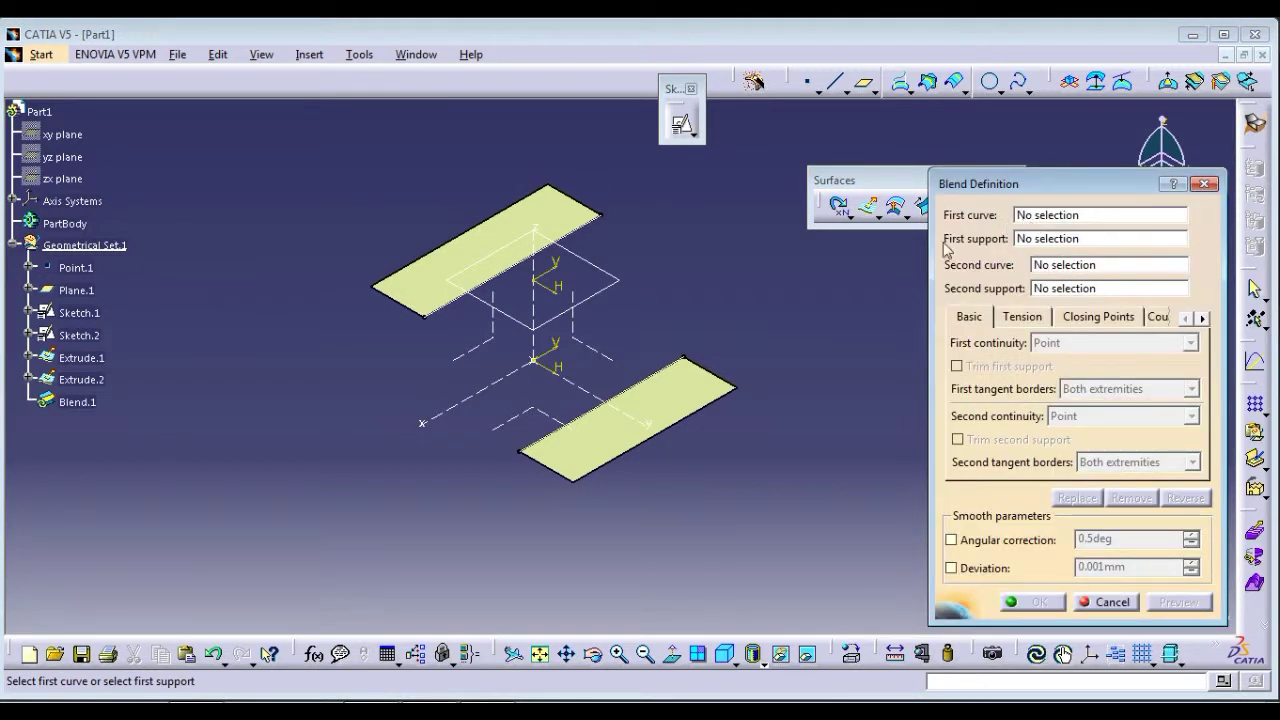
{"action": "left_click", "coordinate": [588, 219]}
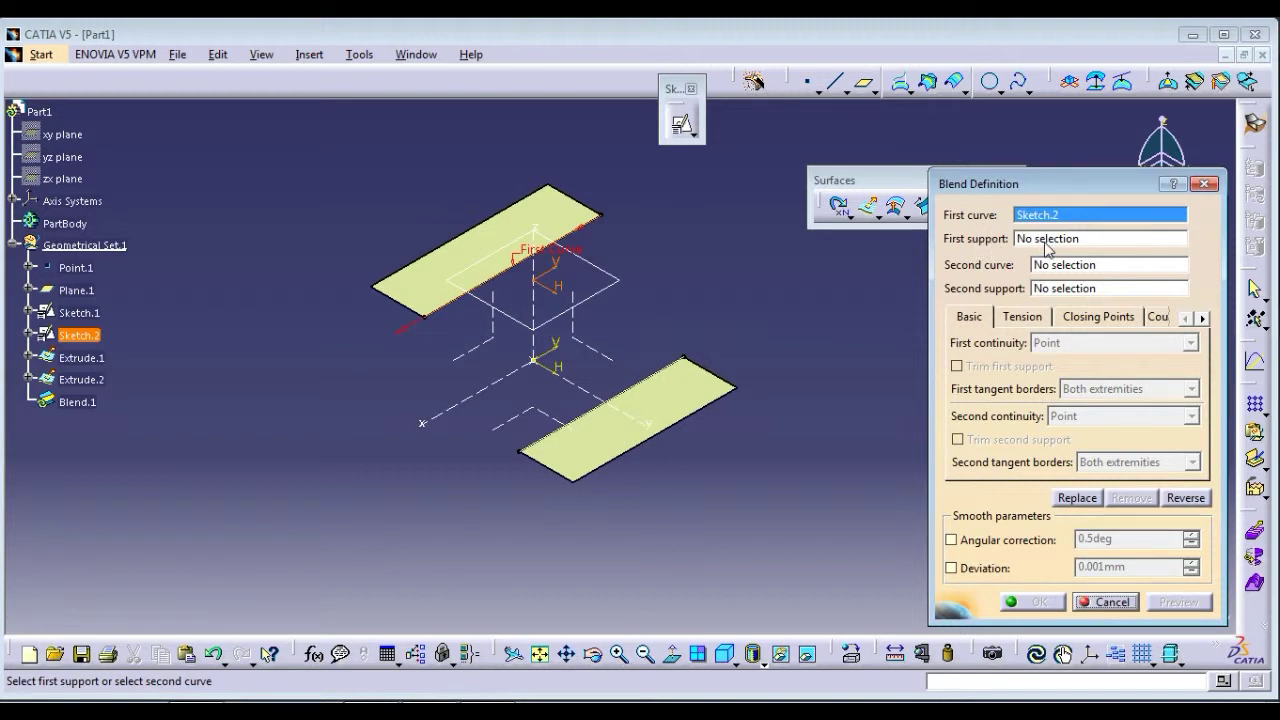
{"action": "left_click", "coordinate": [563, 216]}
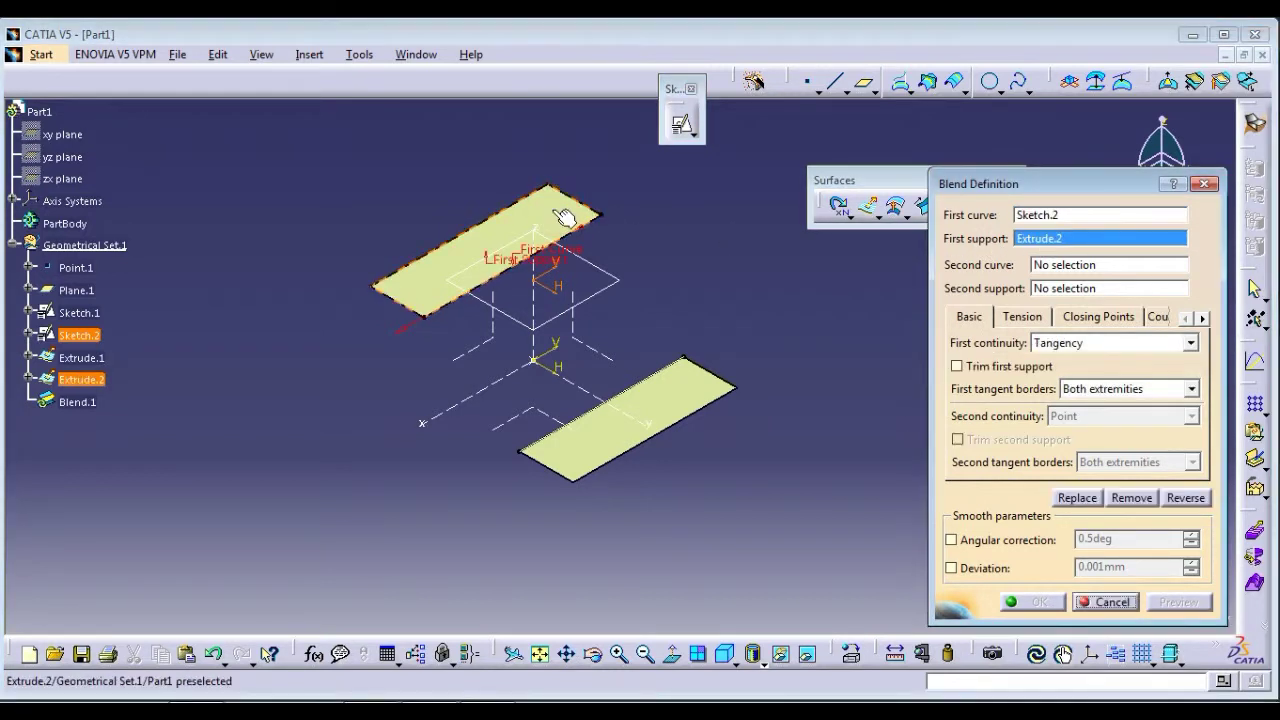
{"action": "left_click", "coordinate": [1064, 266]}
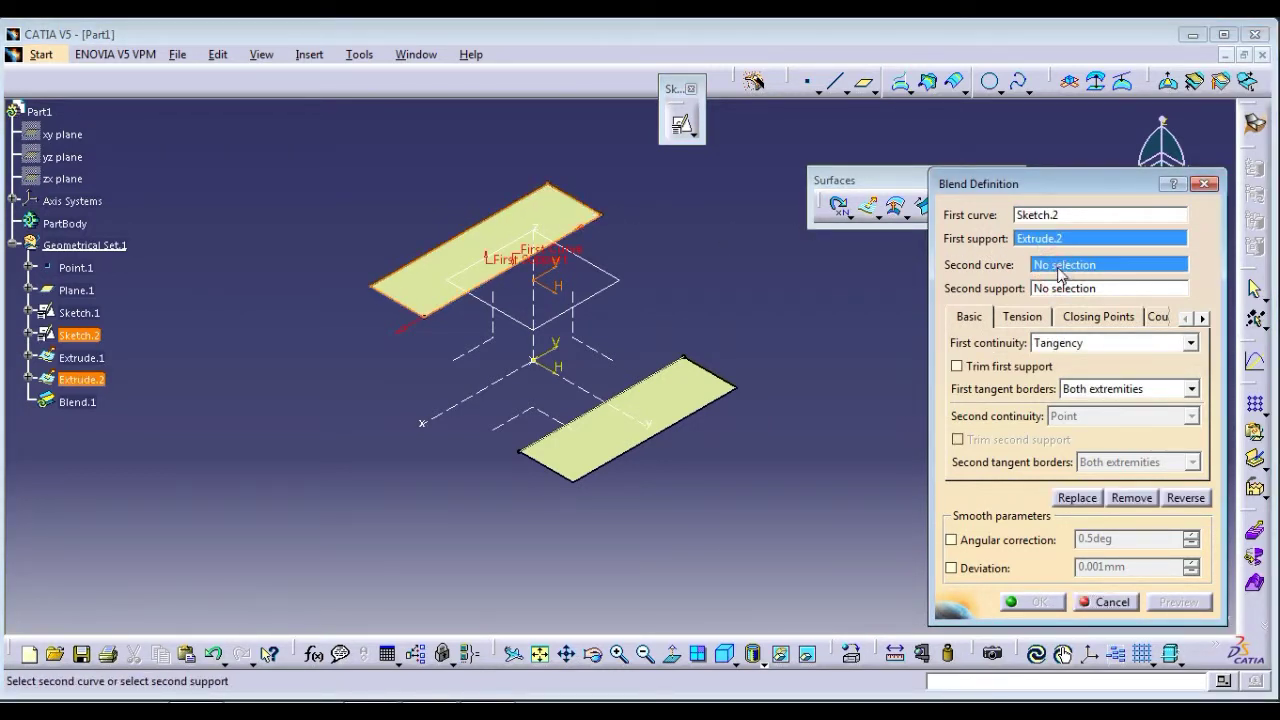
{"action": "left_click", "coordinate": [680, 375]}
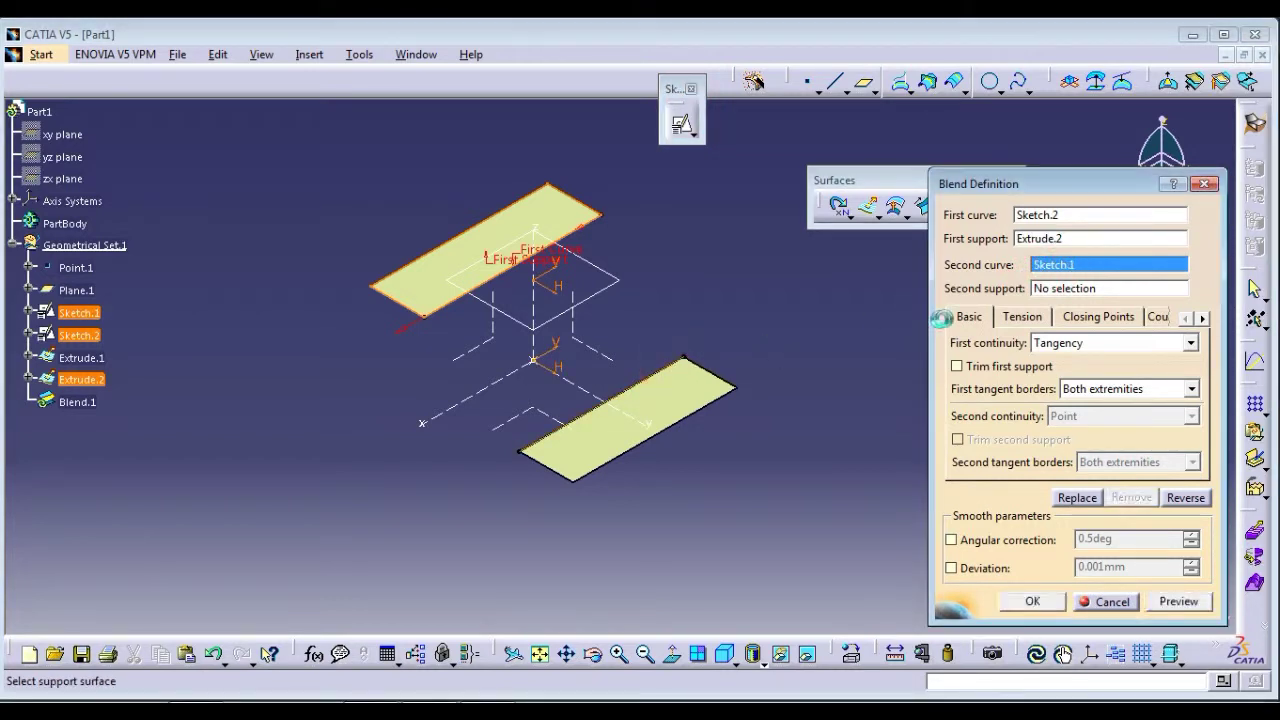
{"action": "left_click", "coordinate": [706, 402]}
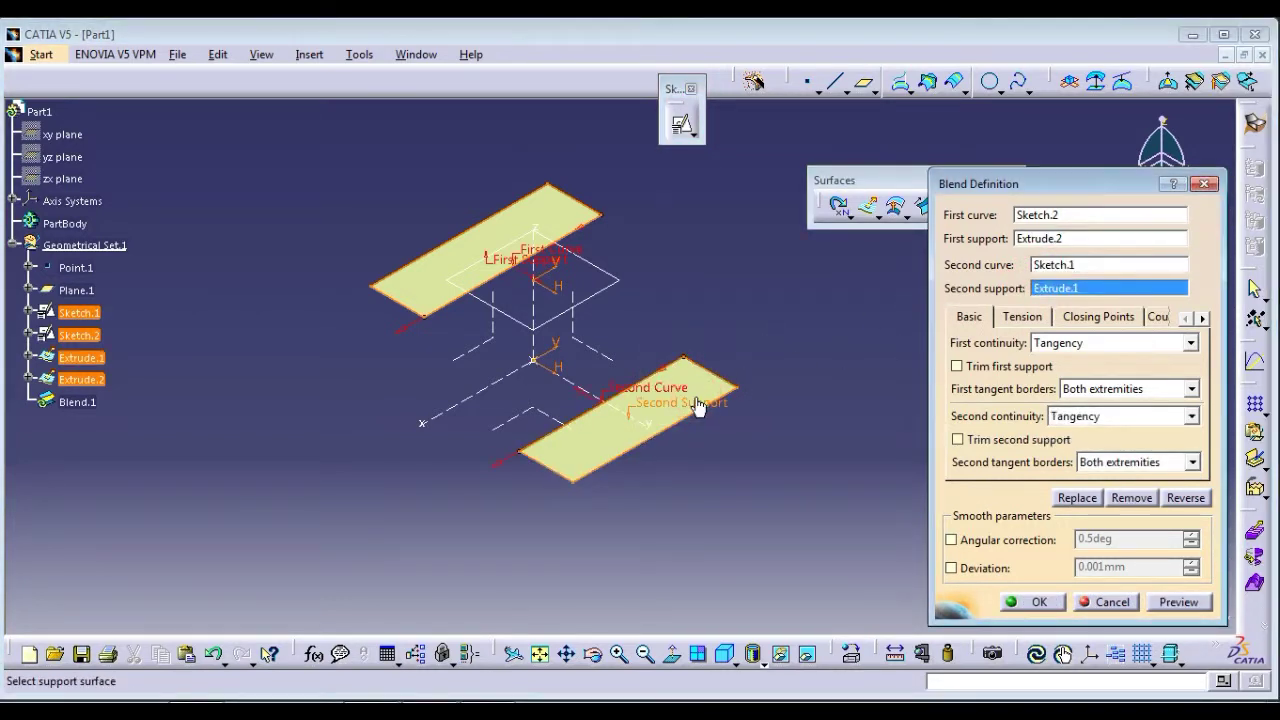
Set both the first and second blend continuity to Point.
{"action": "left_click", "coordinate": [1060, 343]}
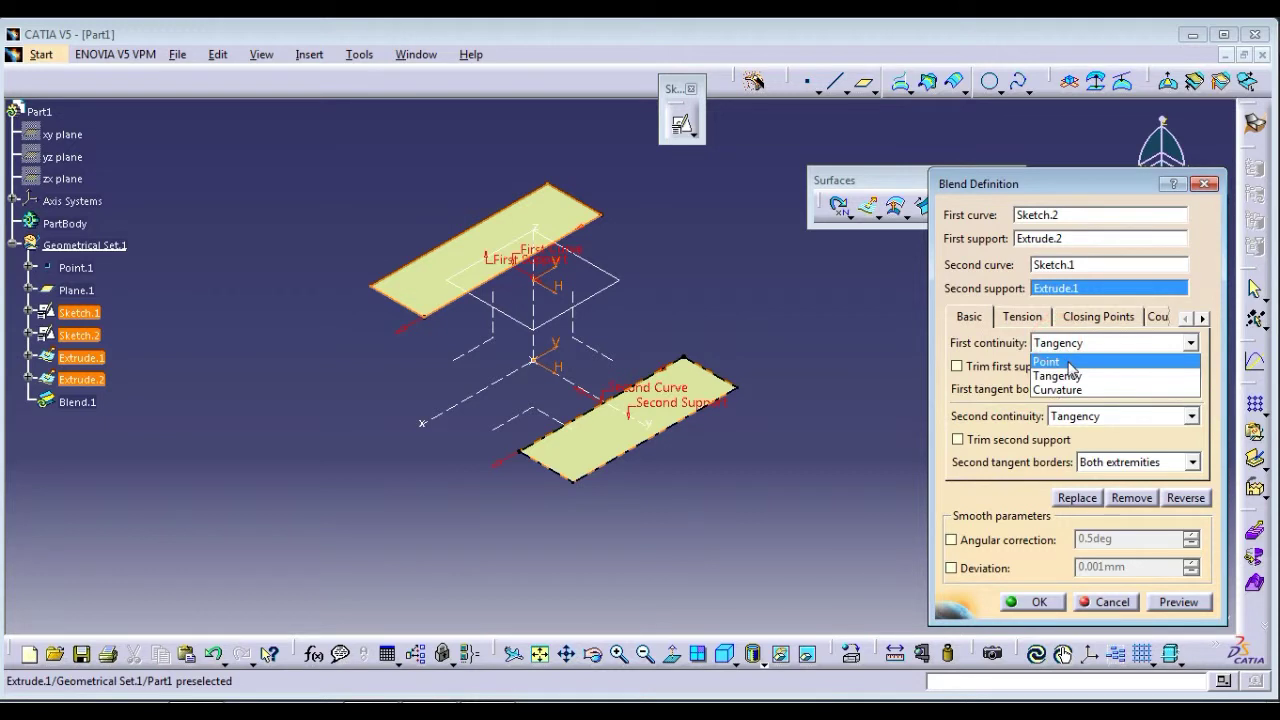
{"action": "left_click", "coordinate": [1058, 358]}
{"action": "left_click", "coordinate": [1123, 421]}
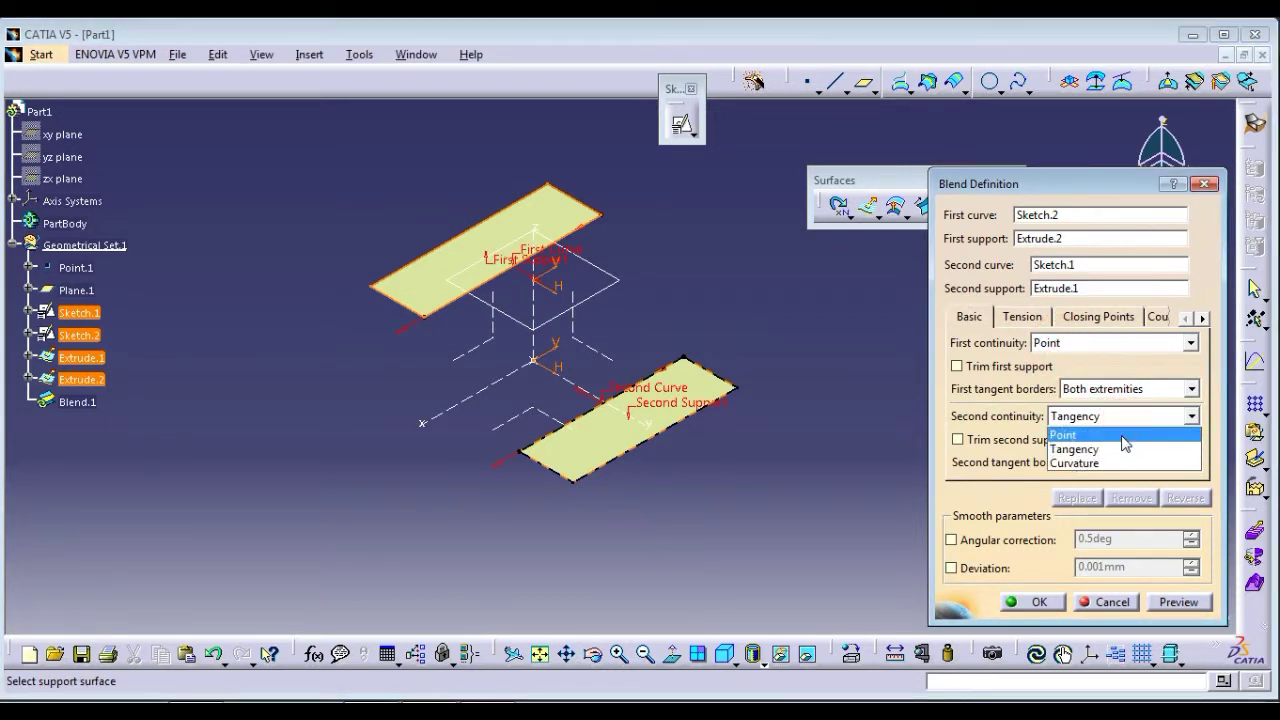
{"action": "left_click", "coordinate": [1125, 435]}
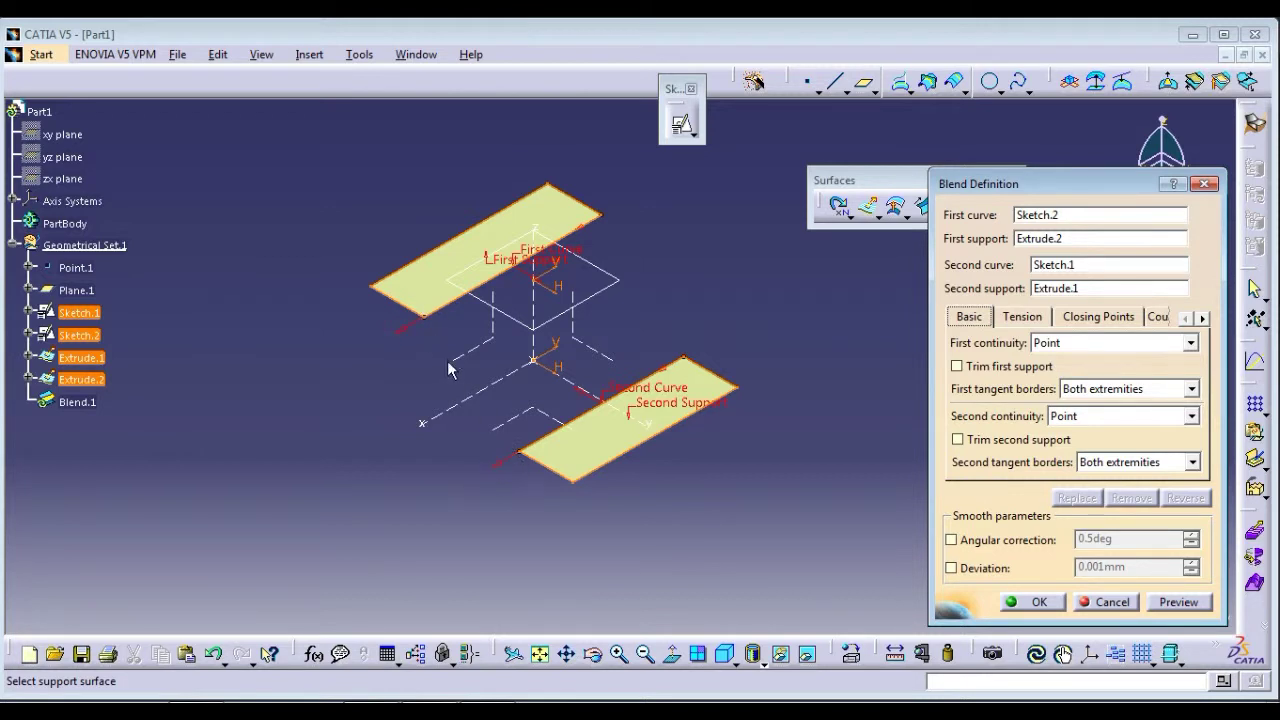
Preview the point-continuity blend and orbit the model to view it edge-on.
{"action": "left_click", "coordinate": [1176, 602]}
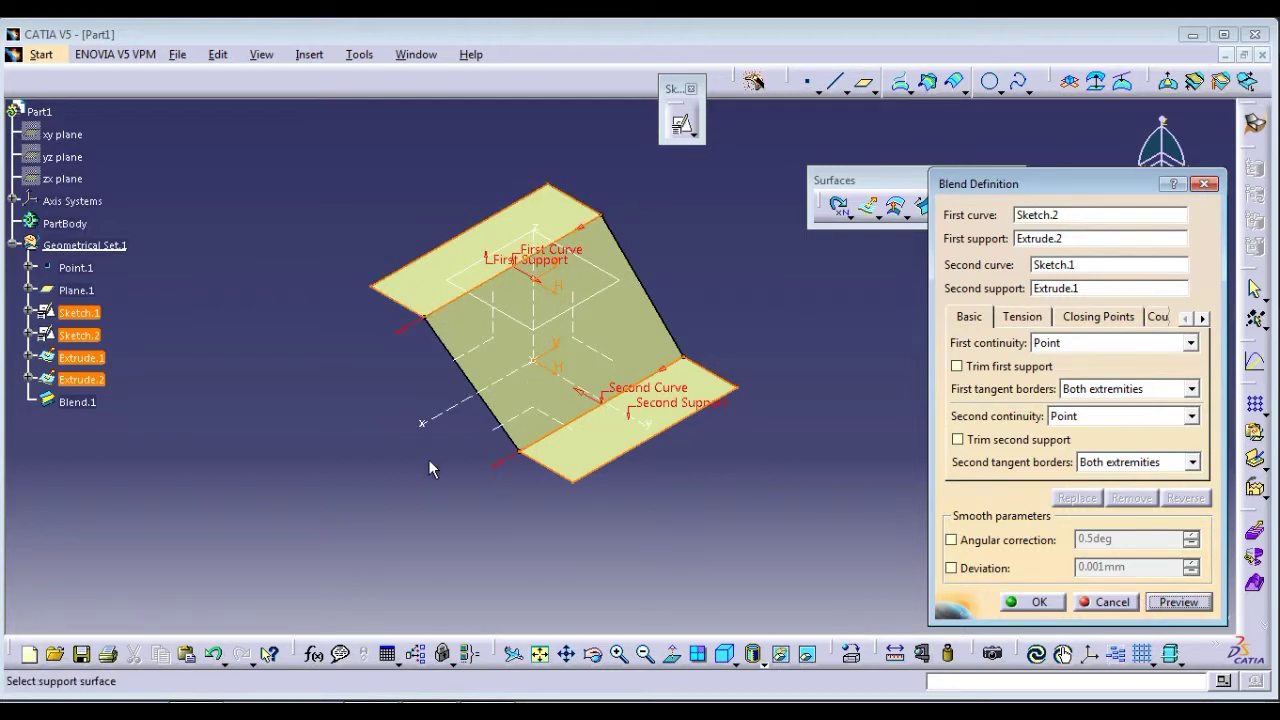
{"action": "mouse_move", "coordinate": [429, 466]}
{"action": "middle_mouse_down"}
{"action": "mouse_move", "coordinate": [572, 372]}
{"action": "mouse_move", "coordinate": [586, 437]}
{"action": "middle_mouse_up"}
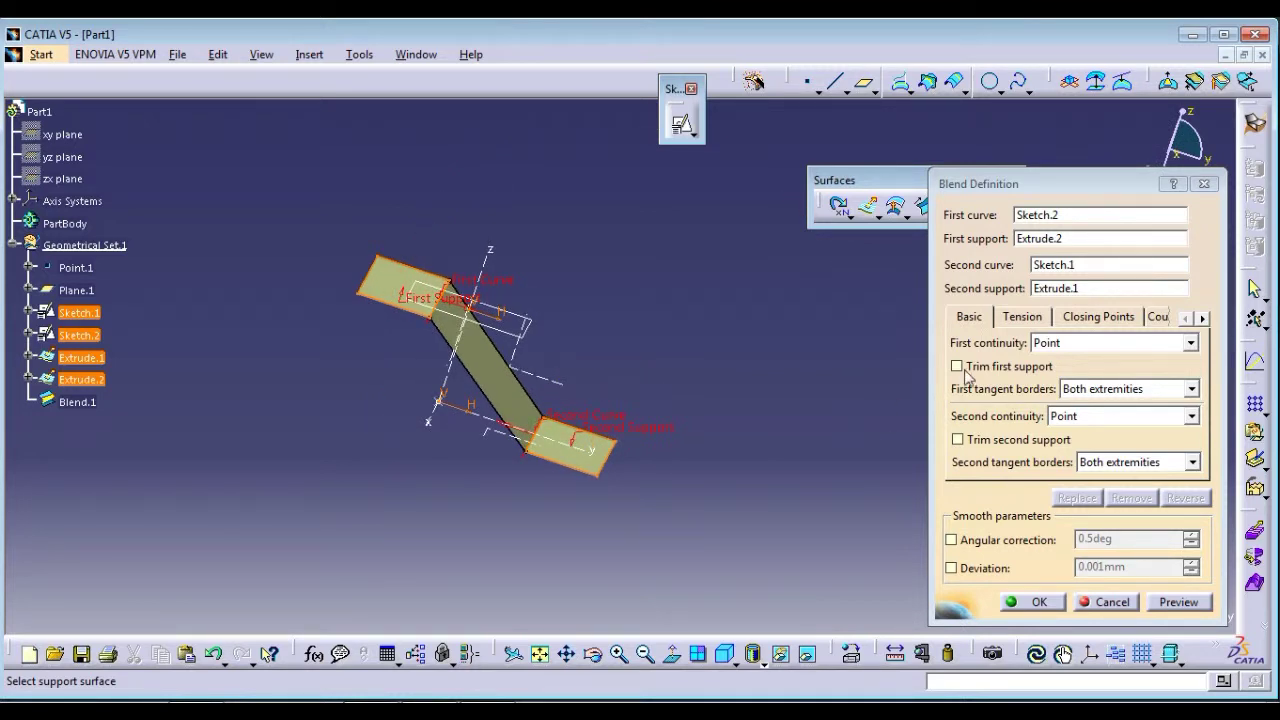
{"action": "left_click", "coordinate": [1060, 346]}
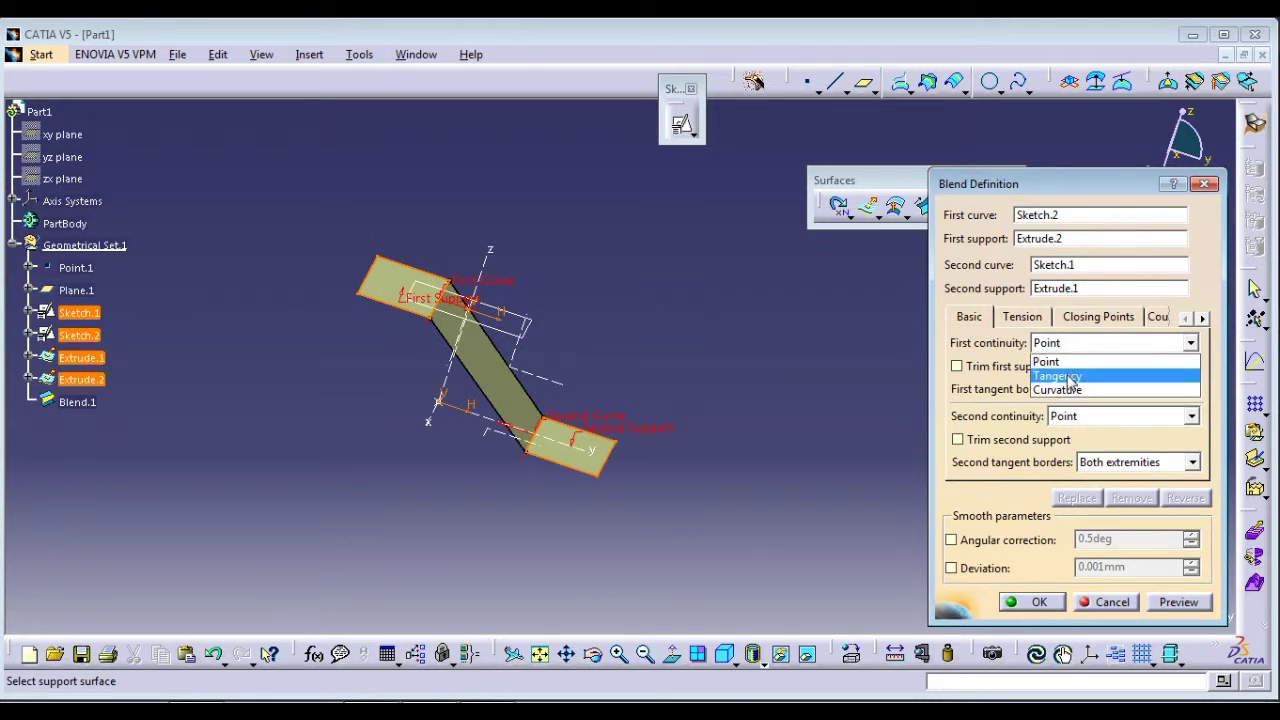
Set first and second continuity to Tangency, previewing the smooth S-shaped blend.
{"action": "left_click", "coordinate": [1068, 377]}
{"action": "left_click", "coordinate": [1174, 606]}
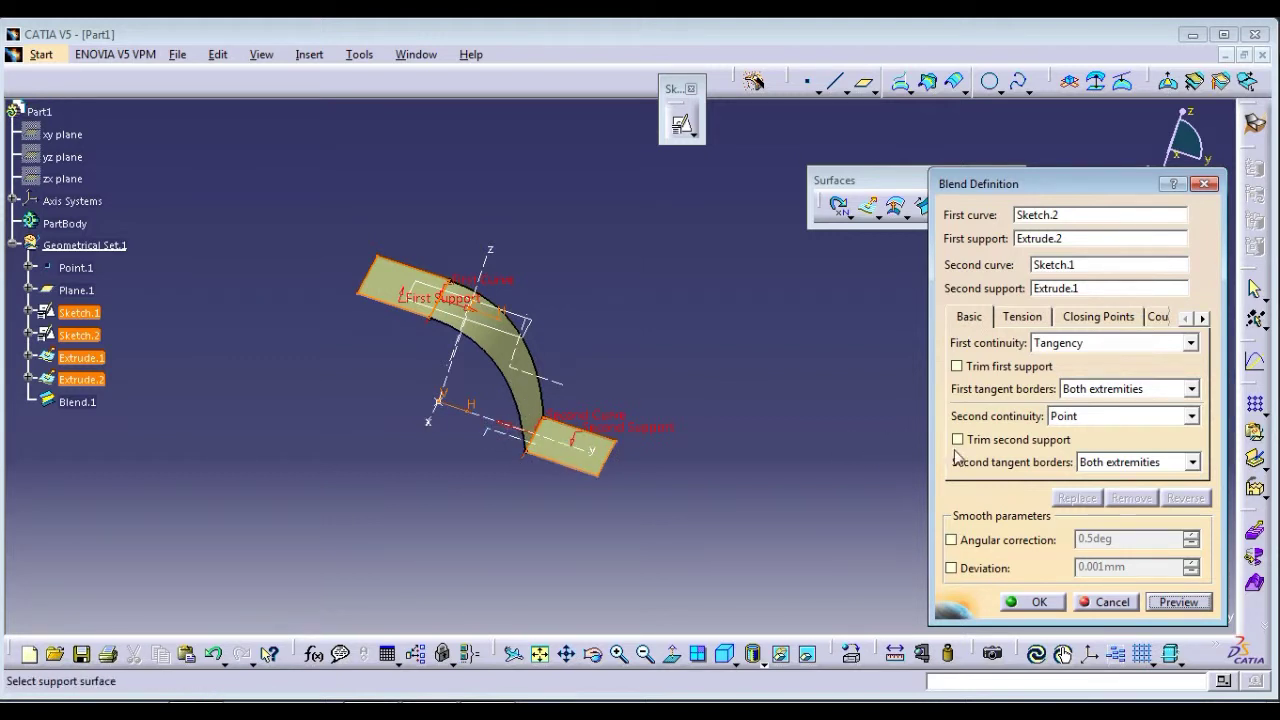
{"action": "left_click", "coordinate": [1108, 417]}
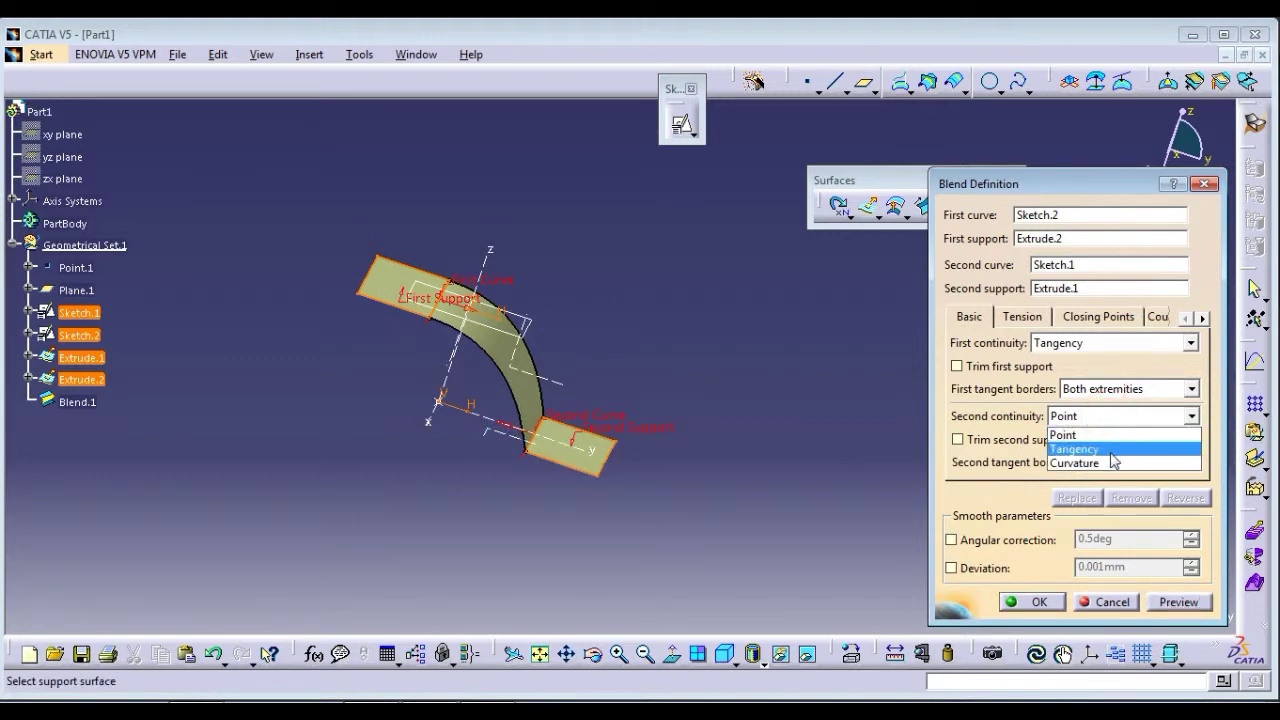
{"action": "left_click", "coordinate": [1110, 451]}
{"action": "left_click", "coordinate": [1180, 602]}
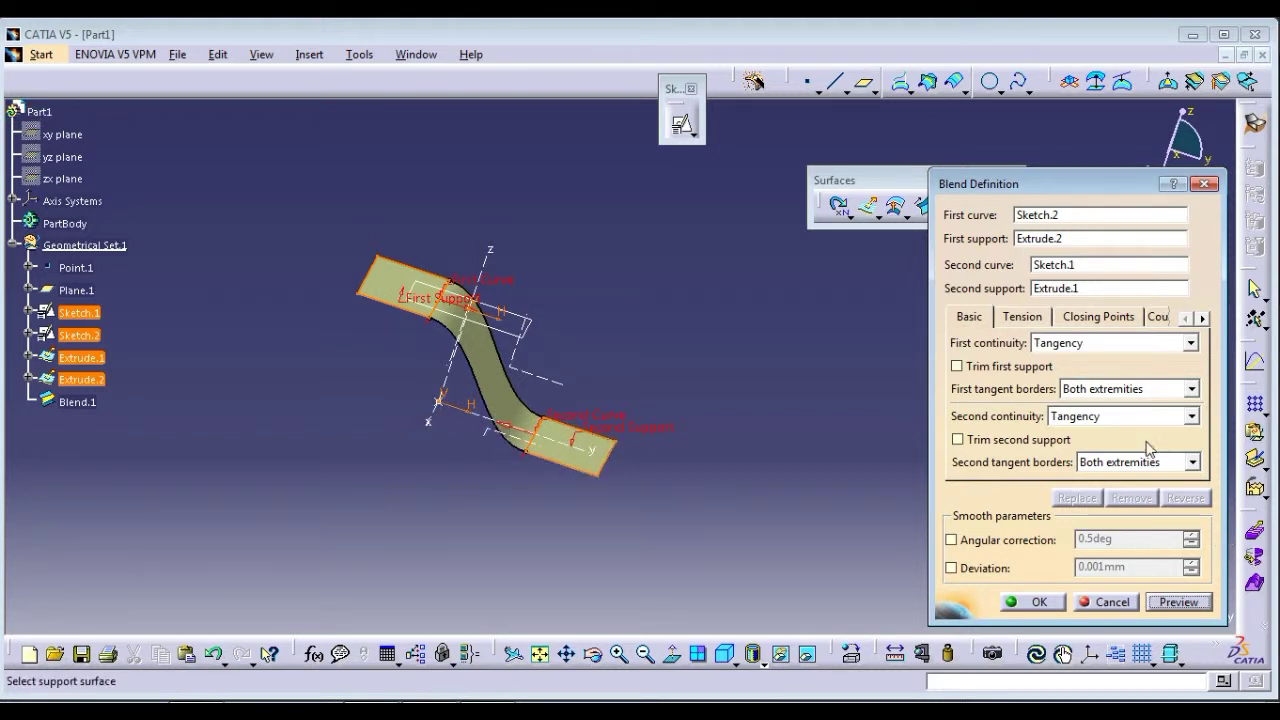
Switch both blend ends to Curvature continuity, preview, and orbit to inspect the result.
{"action": "left_click", "coordinate": [1128, 343]}
{"action": "left_click", "coordinate": [1123, 388]}
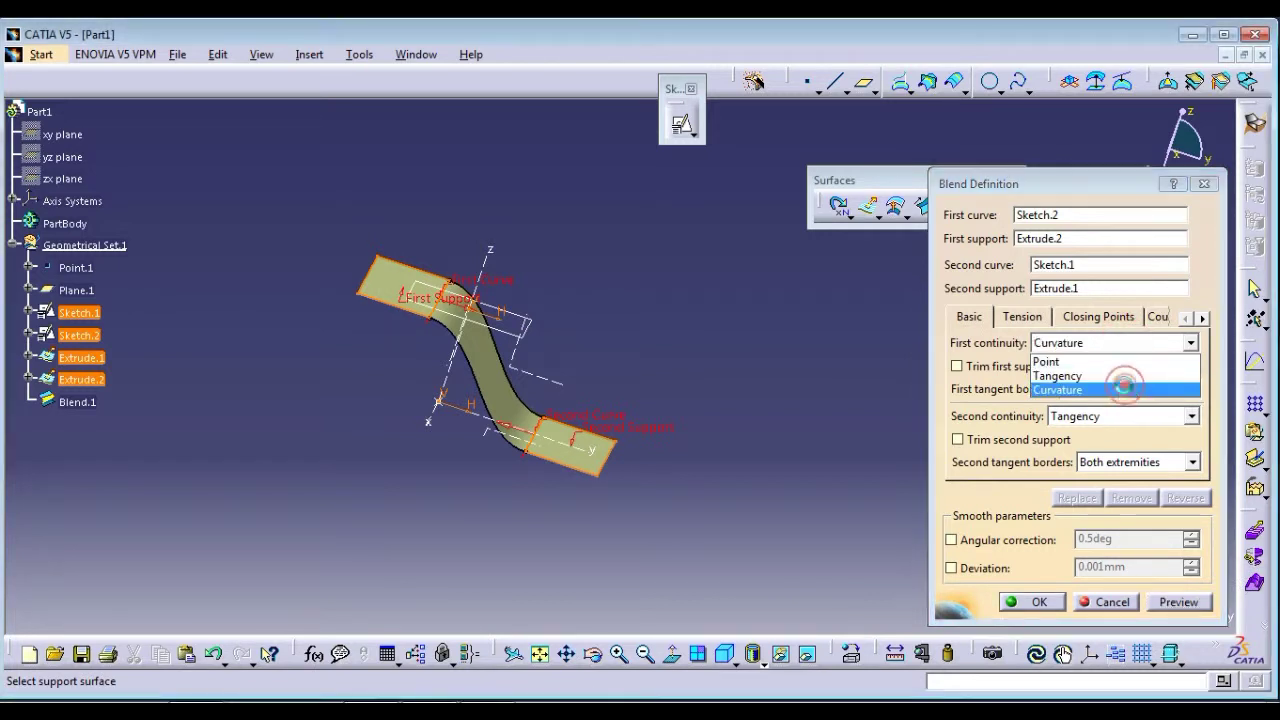
{"action": "left_click", "coordinate": [1179, 601]}
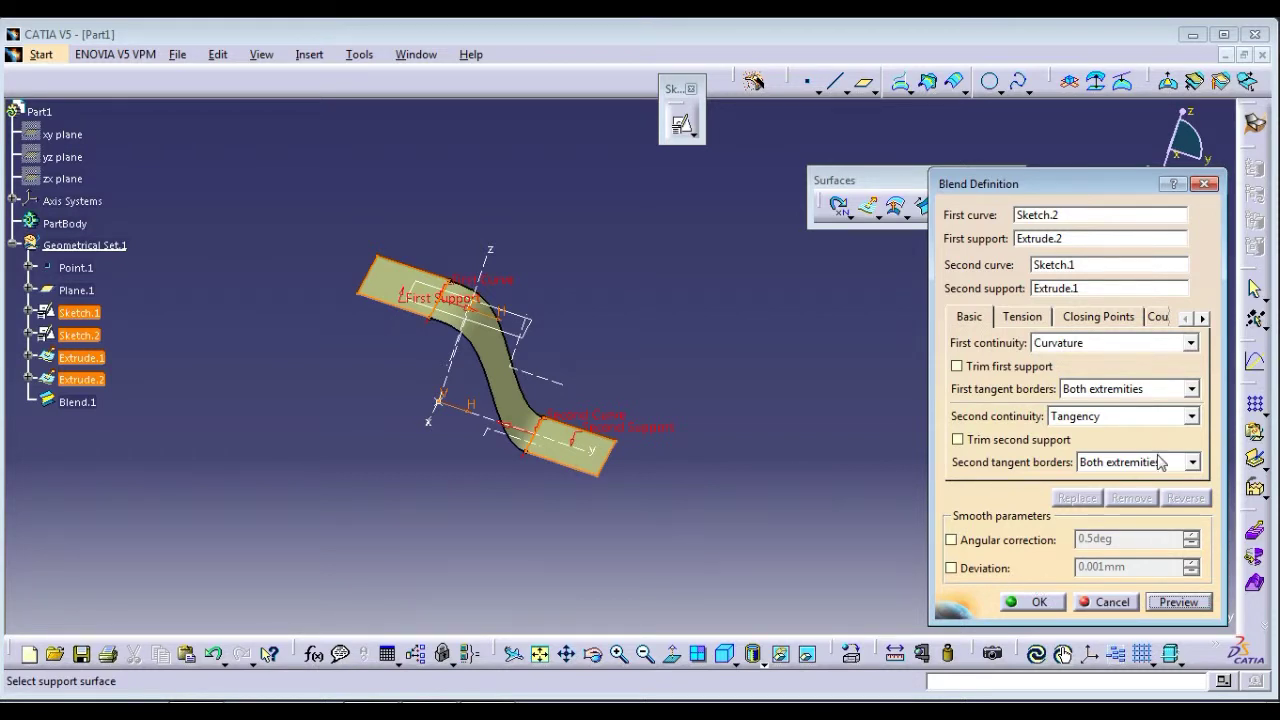
{"action": "left_click", "coordinate": [1155, 418]}
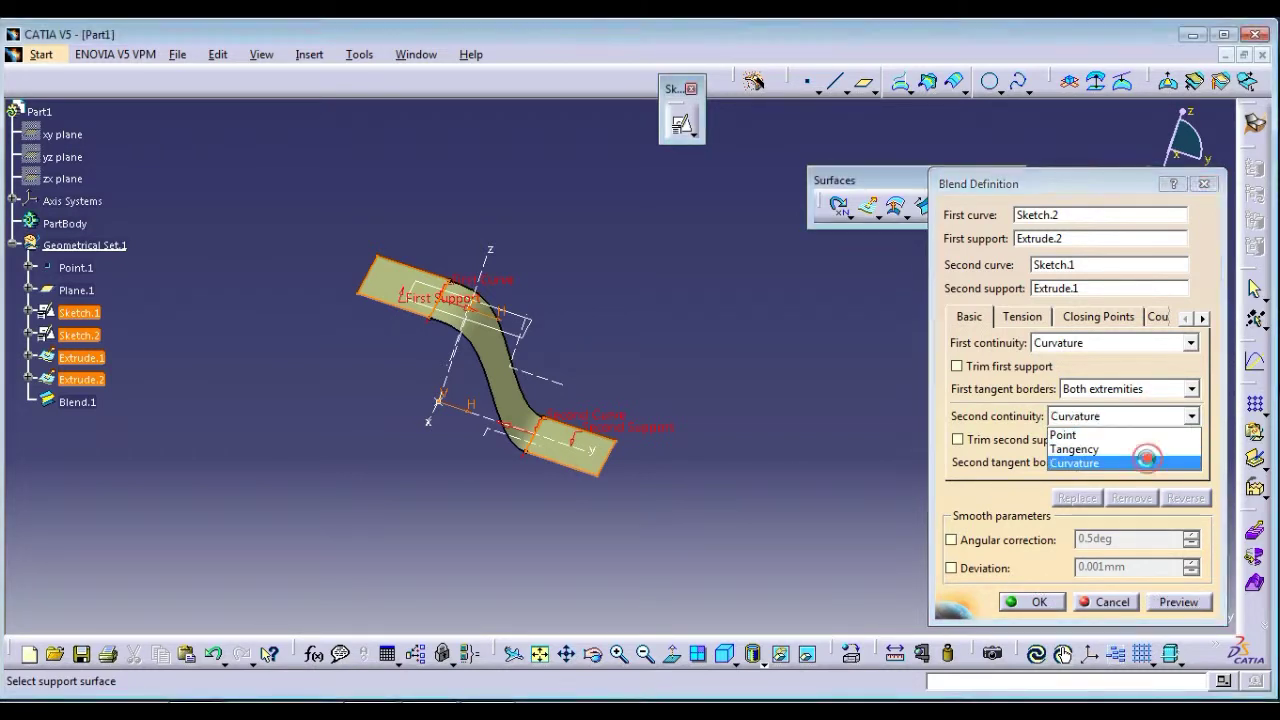
{"action": "left_click", "coordinate": [1150, 462]}
{"action": "left_click", "coordinate": [1199, 600]}
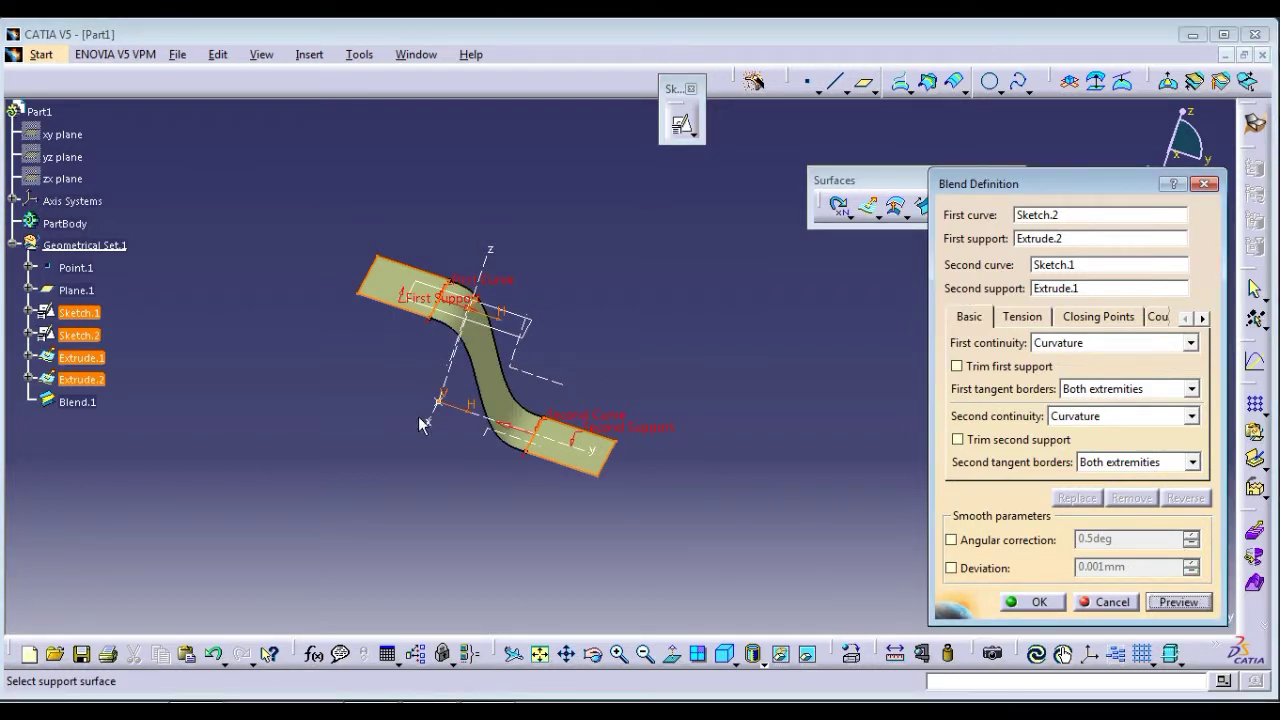
{"action": "mouse_move", "coordinate": [420, 424]}
{"action": "middle_mouse_down"}
{"action": "mouse_move", "coordinate": [386, 423]}
{"action": "mouse_move", "coordinate": [420, 426]}
{"action": "mouse_move", "coordinate": [388, 343]}
{"action": "middle_mouse_up"}
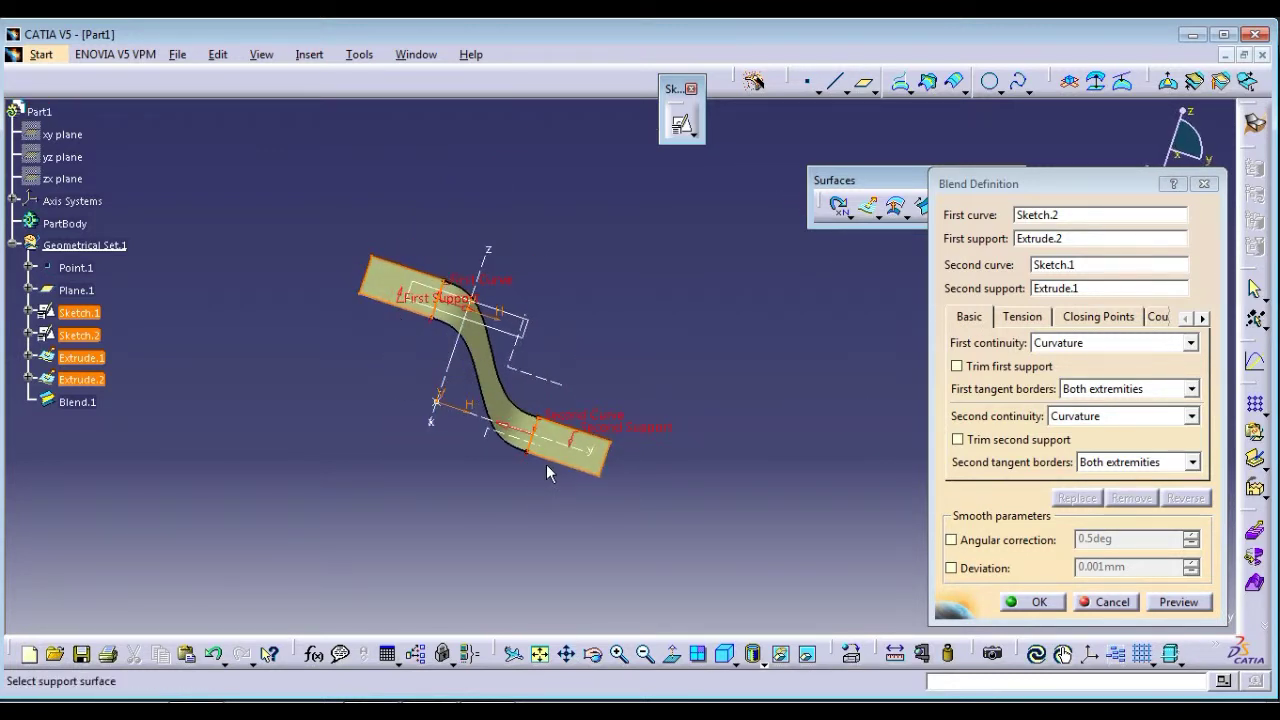
Create the curvature blend and clear the selection.
{"action": "left_click", "coordinate": [1040, 602]}
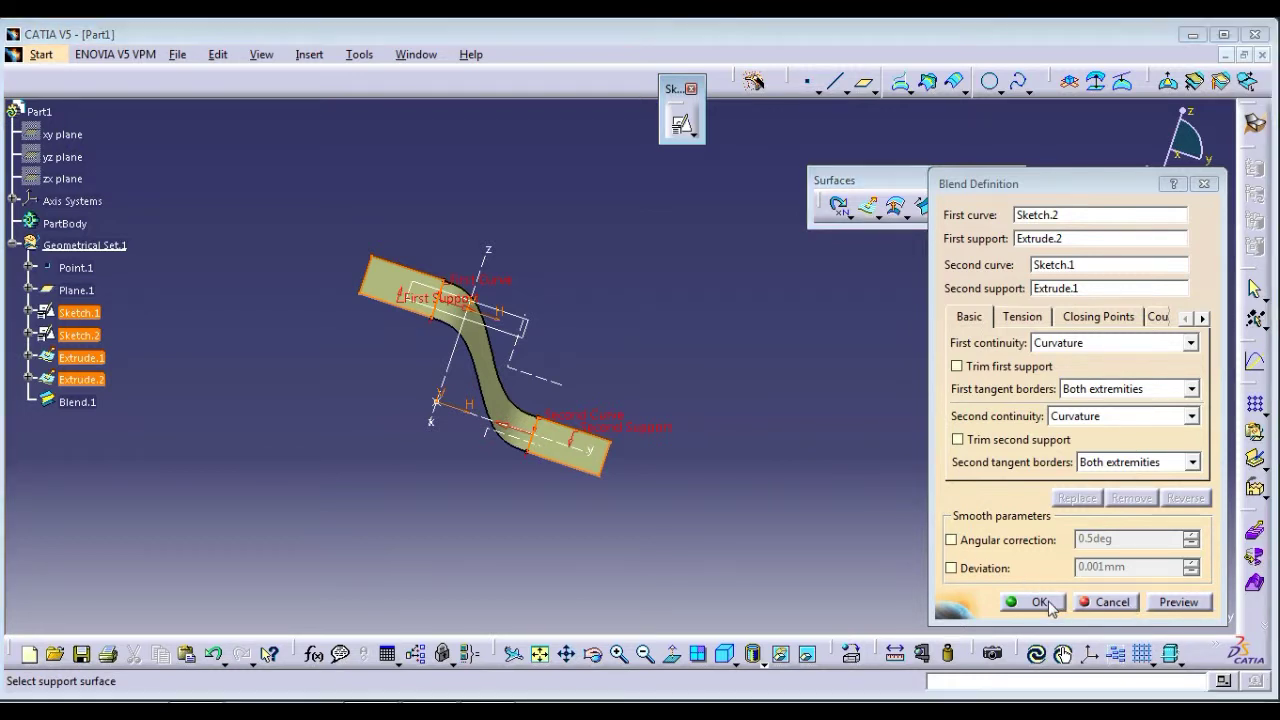
{"action": "left_click", "coordinate": [907, 492]}
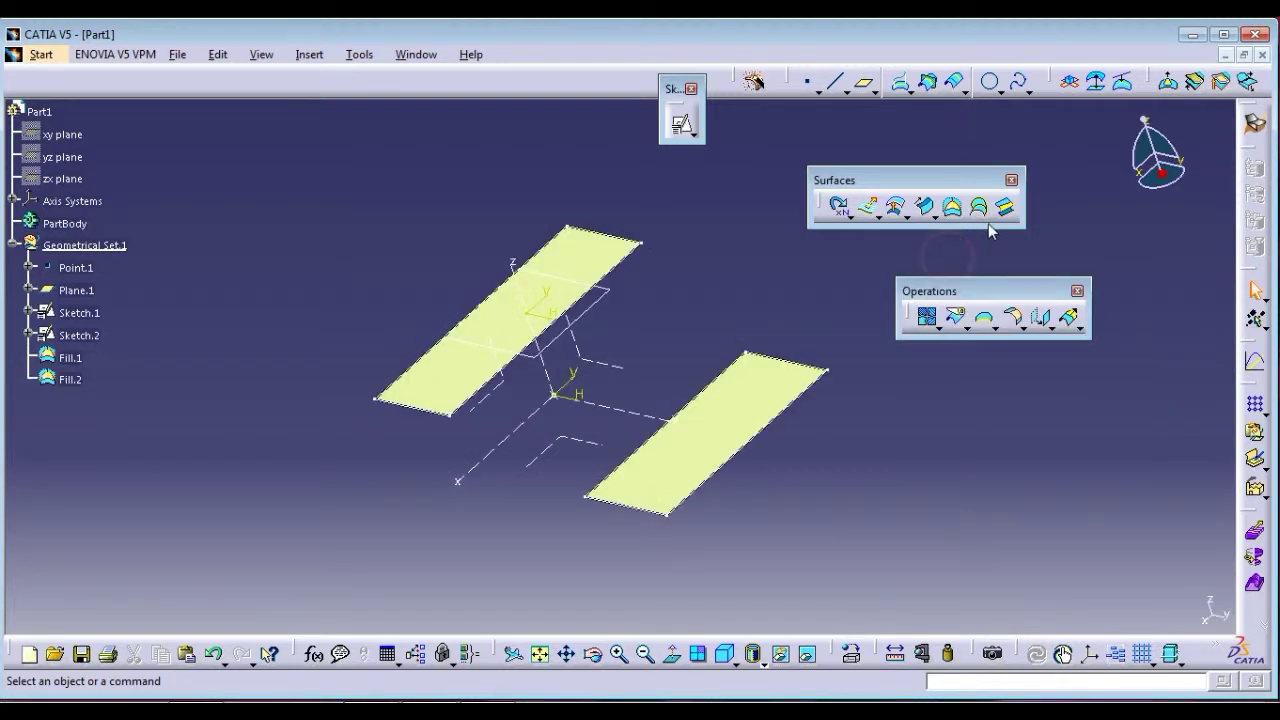
Blend Sketch.2 to Sketch.1 with no supports, preview it, and orbit around the flat bridge.
{"action": "left_click", "coordinate": [1005, 207]}
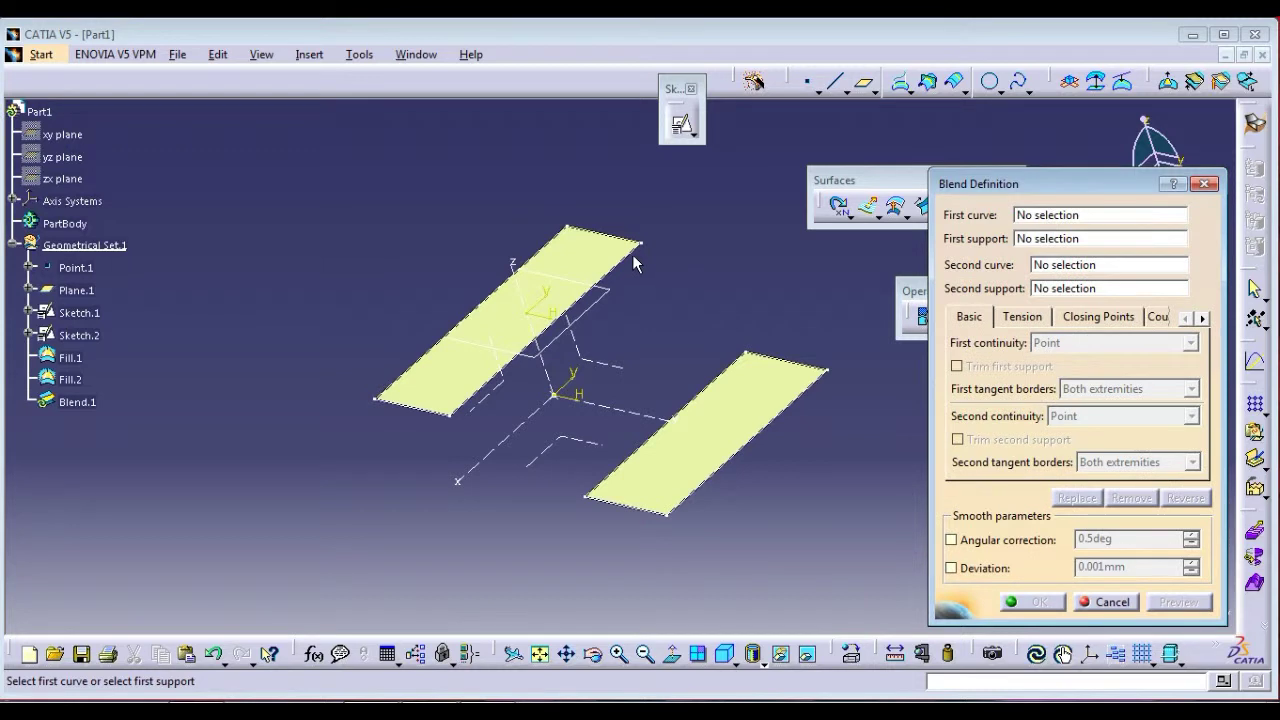
{"action": "left_click", "coordinate": [628, 253]}
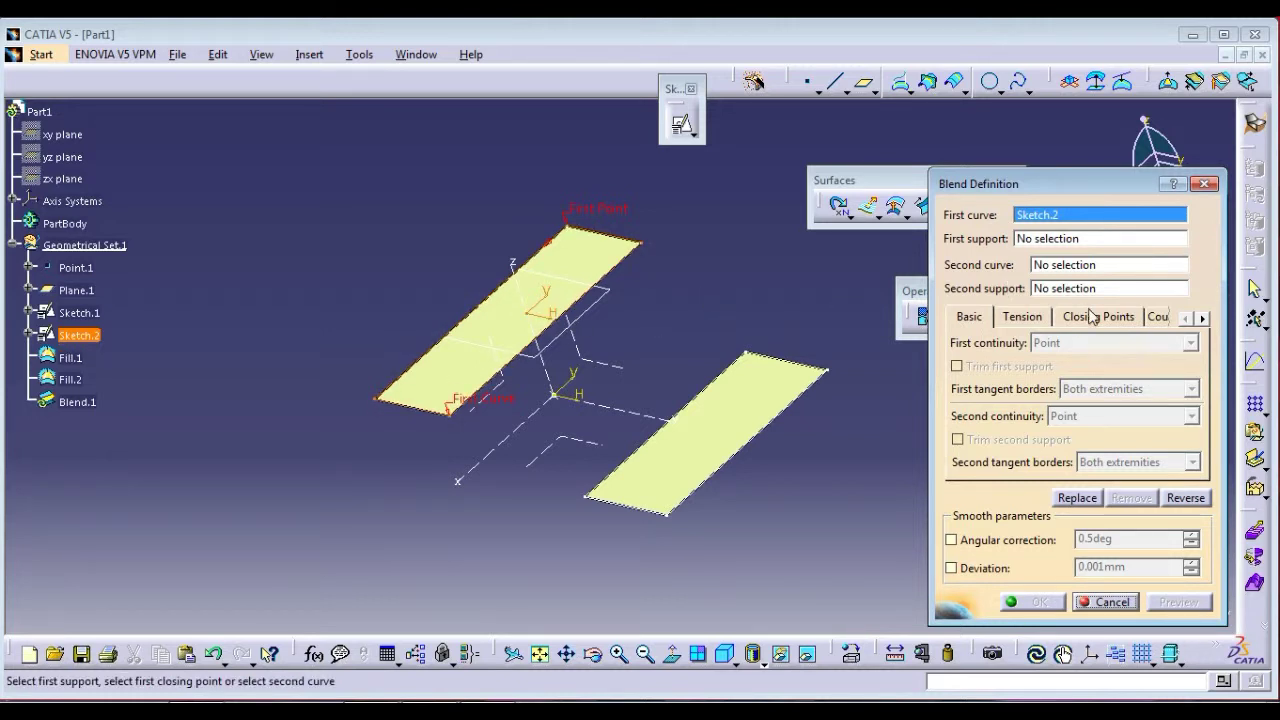
{"action": "left_click", "coordinate": [1088, 265]}
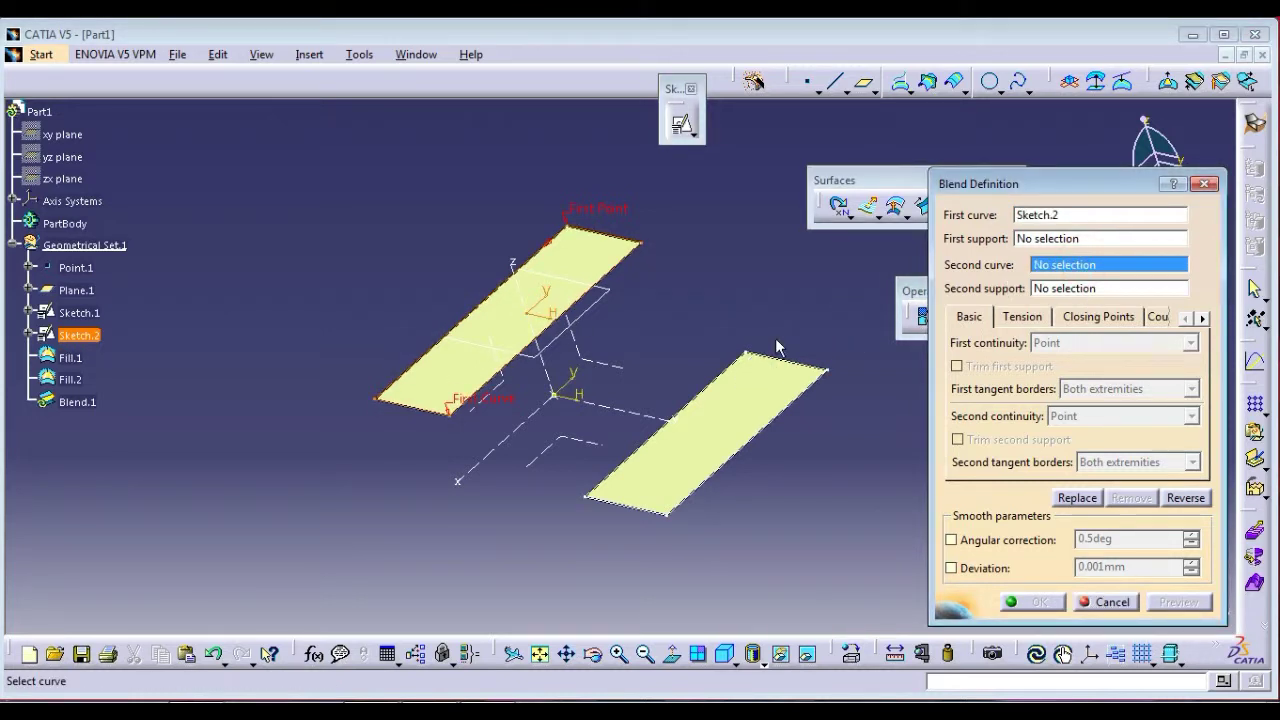
{"action": "left_click", "coordinate": [772, 360]}
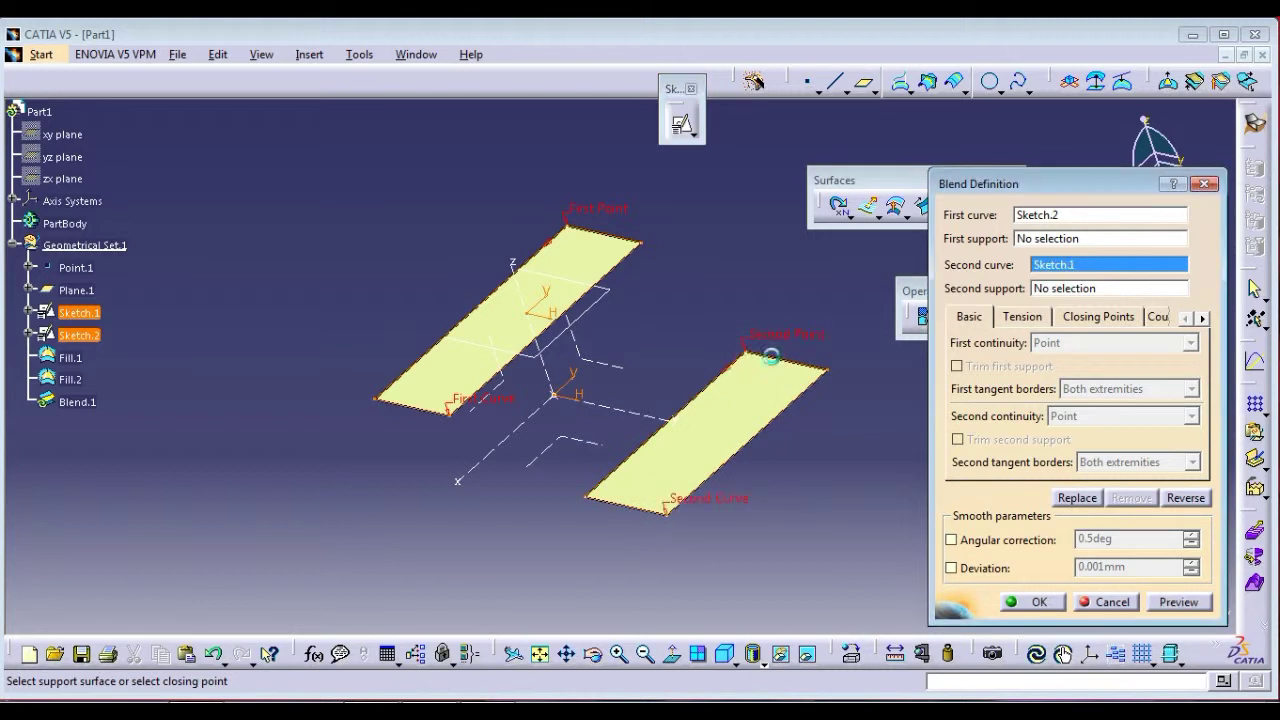
{"action": "left_click", "coordinate": [1178, 602]}
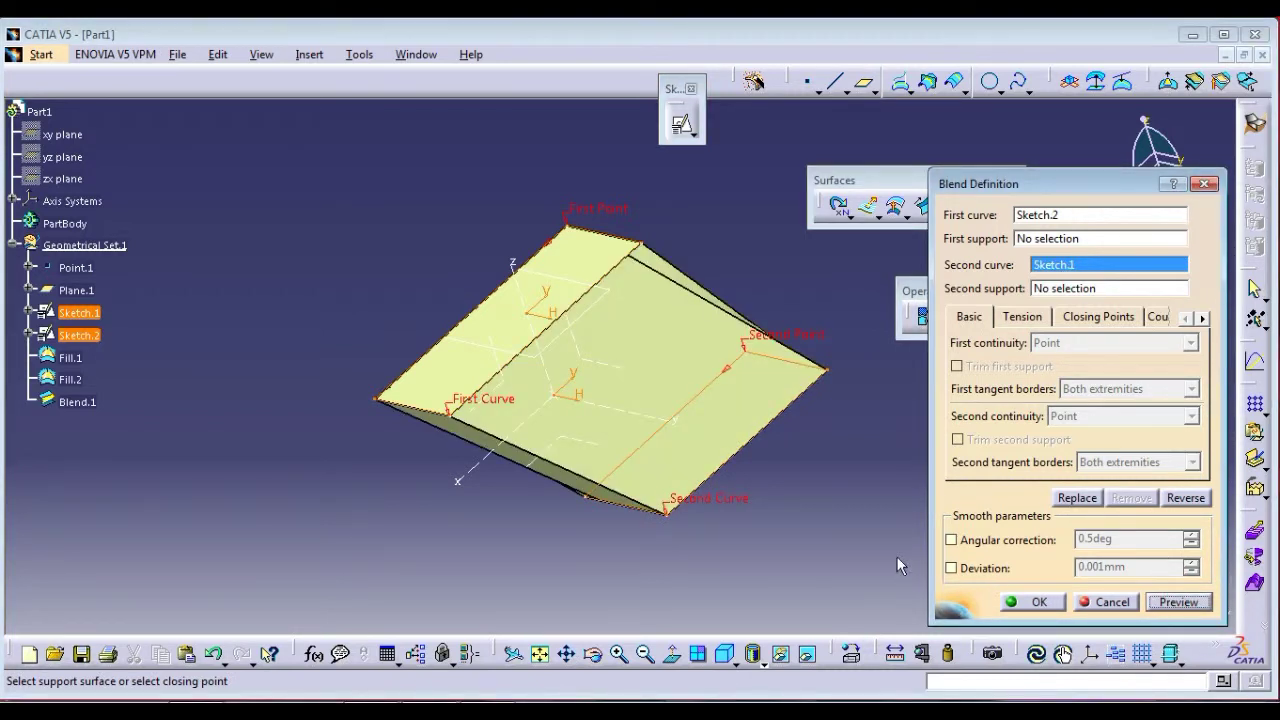
{"action": "mouse_move", "coordinate": [849, 448]}
{"action": "middle_mouse_down"}
{"action": "mouse_move", "coordinate": [574, 277]}
{"action": "mouse_move", "coordinate": [757, 282]}
{"action": "middle_mouse_up"}
{"action": "middle_click_drag", "start_coordinate": [843, 340], "coordinate": [904, 391]}
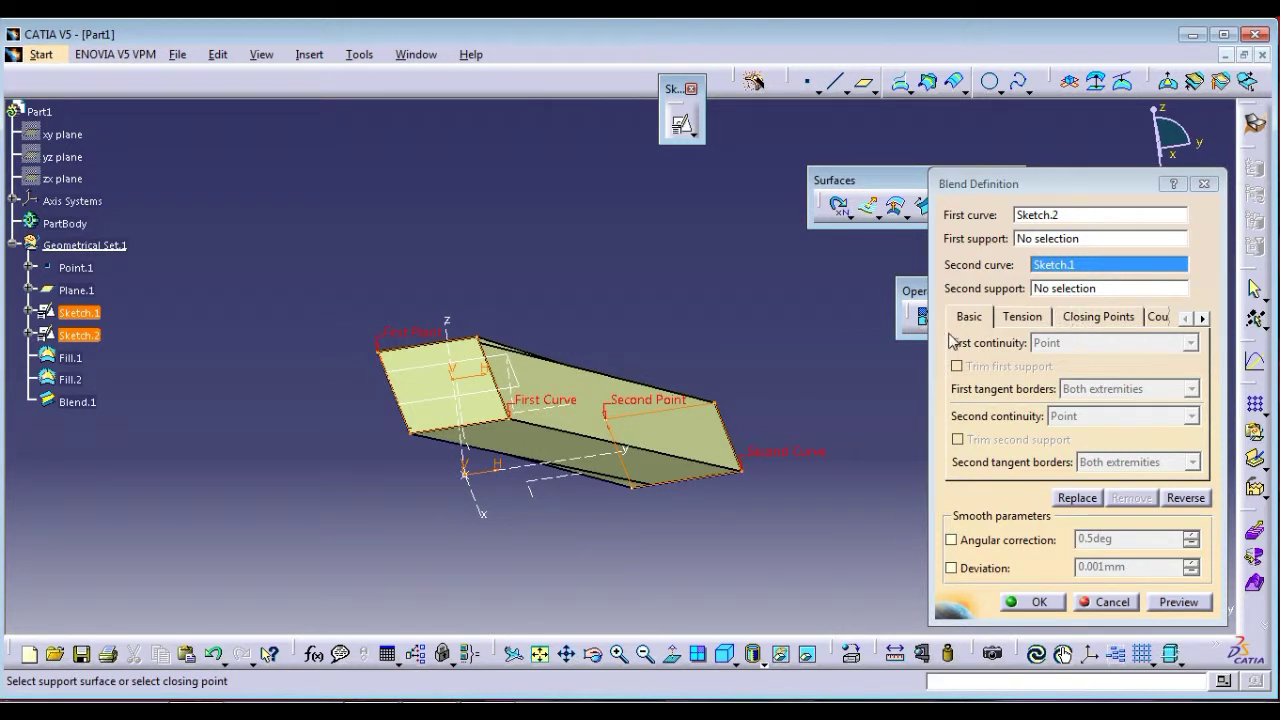
Set Fill.1 as the first support, dismissing the curve-not-on-surface error from Fill.2.
{"action": "left_click", "coordinate": [1056, 238]}
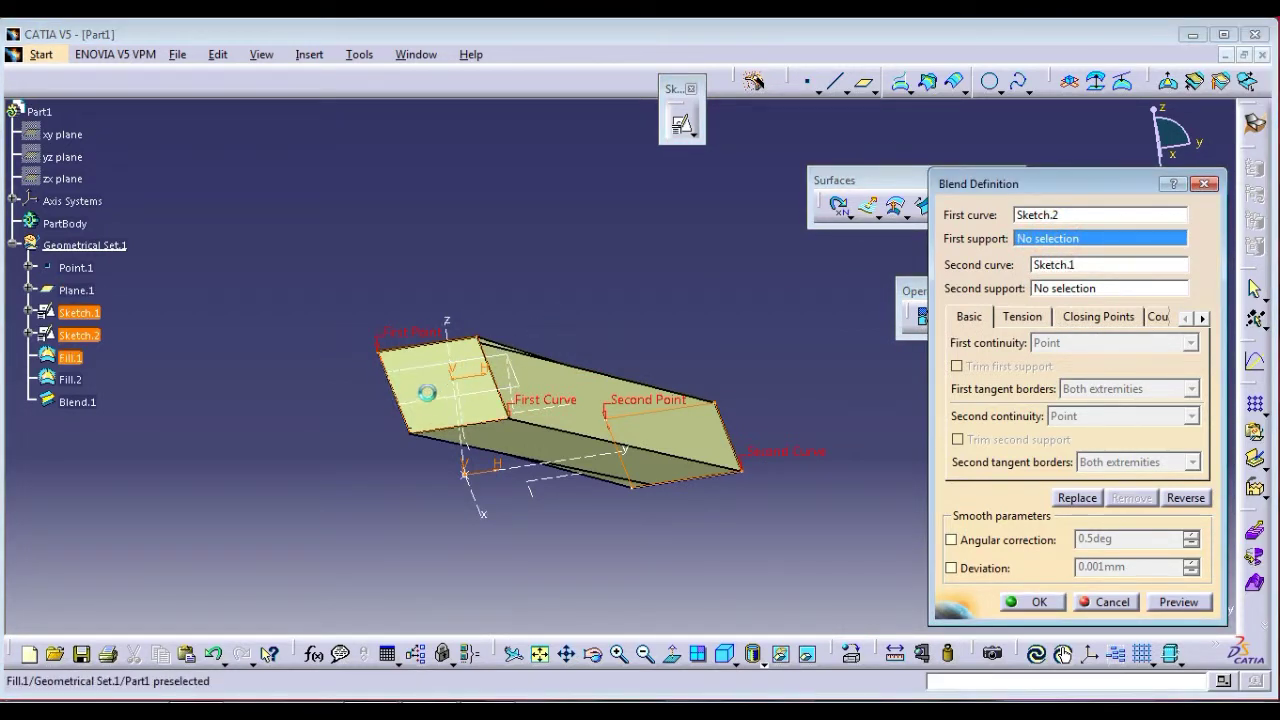
{"action": "left_click", "coordinate": [435, 392]}
{"action": "mouse_move", "coordinate": [686, 322]}
{"action": "middle_mouse_down"}
{"action": "mouse_move", "coordinate": [421, 275]}
{"action": "mouse_move", "coordinate": [514, 344]}
{"action": "middle_mouse_up"}
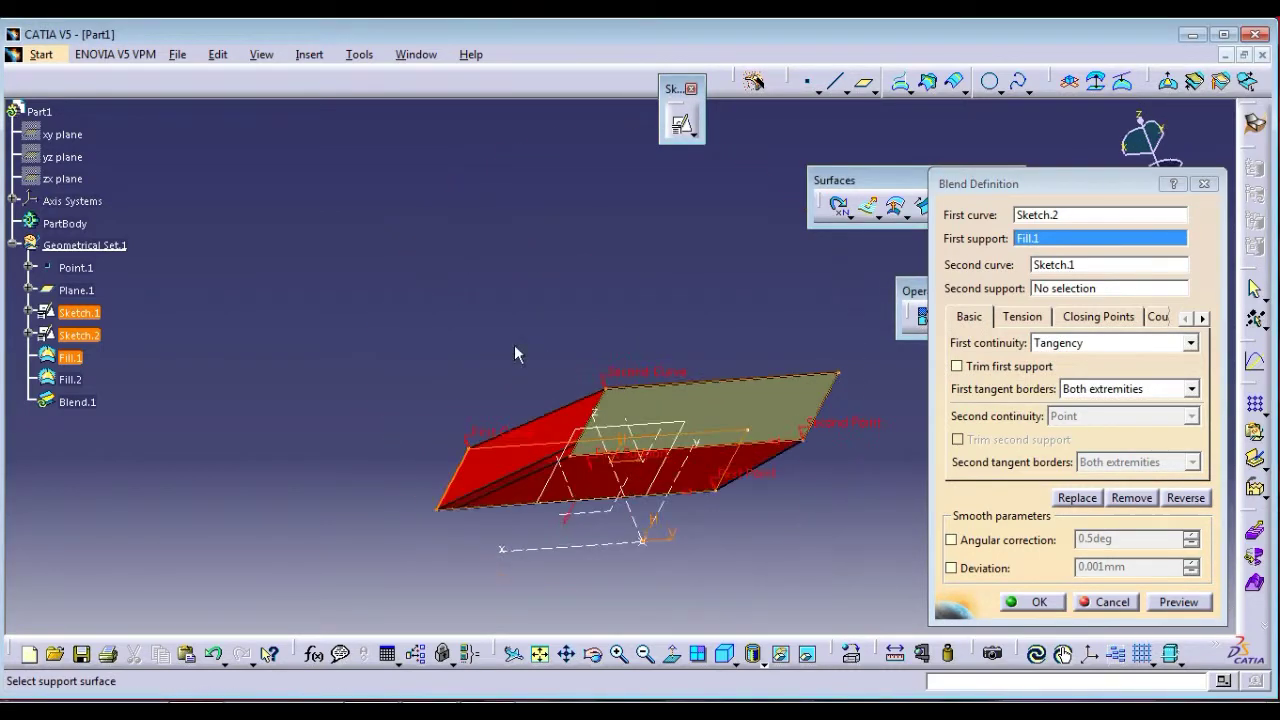
{"action": "left_click", "coordinate": [718, 418]}
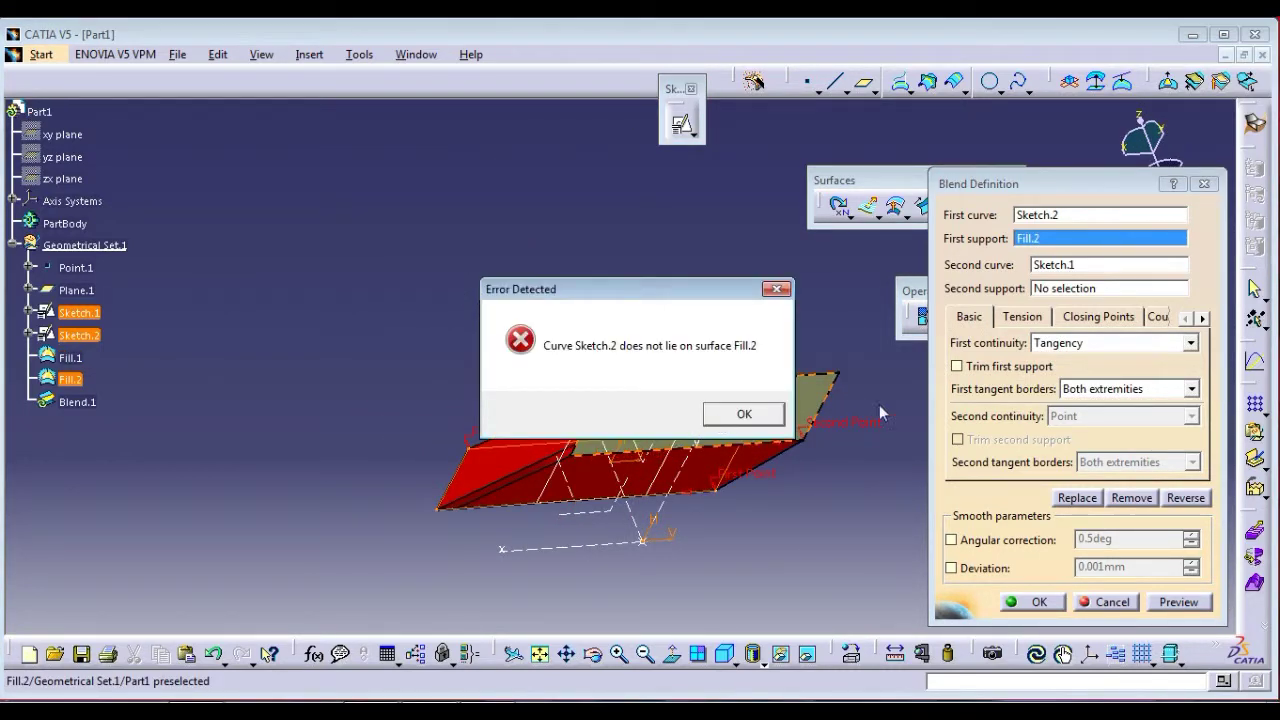
{"action": "left_click", "coordinate": [777, 289]}
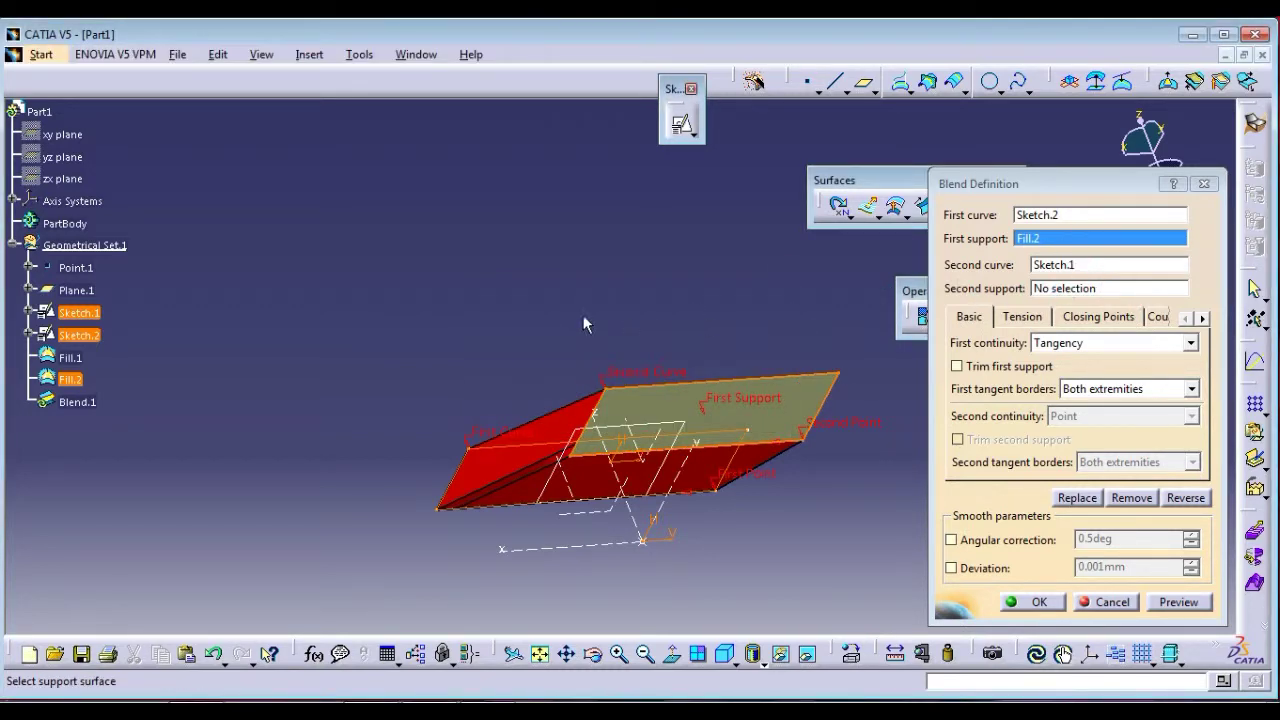
{"action": "middle_click_drag", "start_coordinate": [583, 315], "coordinate": [617, 355]}
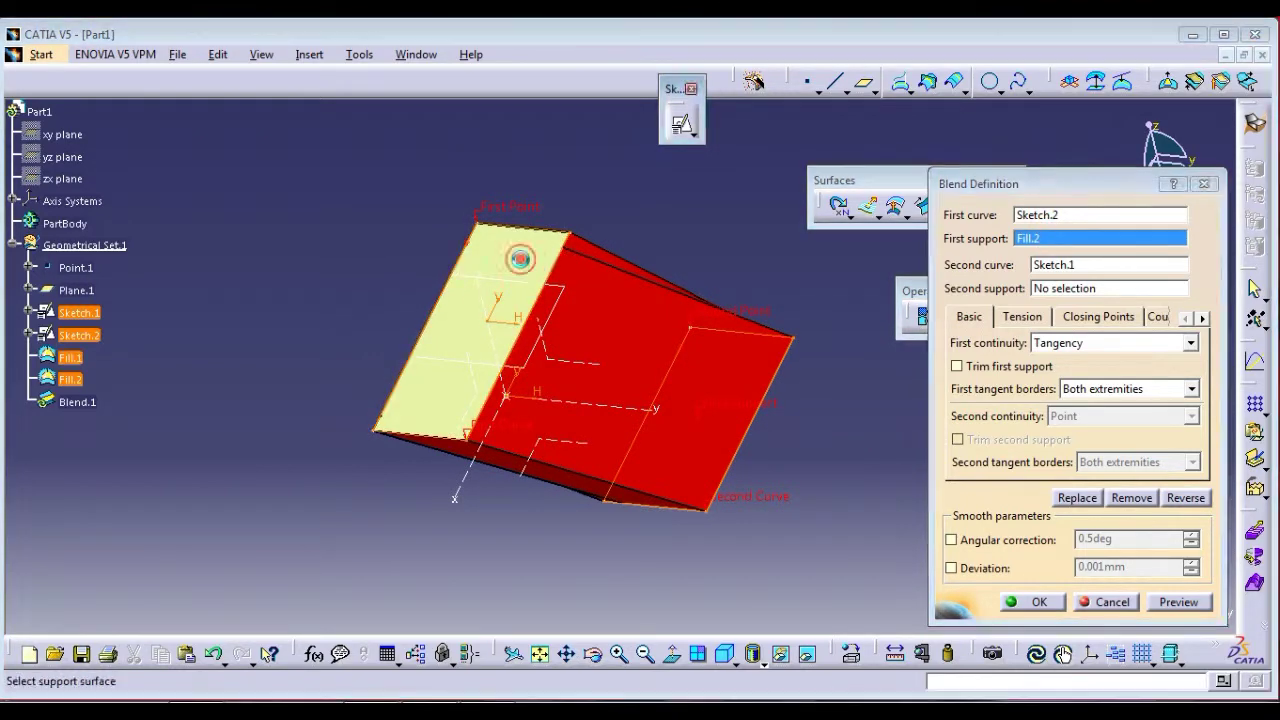
{"action": "left_click", "coordinate": [520, 259]}
Set Fill.2 as the blend's second support surface.
{"action": "mouse_move", "coordinate": [870, 421]}
{"action": "middle_mouse_down"}
{"action": "mouse_move", "coordinate": [722, 370]}
{"action": "mouse_move", "coordinate": [990, 324]}
{"action": "middle_mouse_up"}
{"action": "left_click", "coordinate": [1110, 288]}
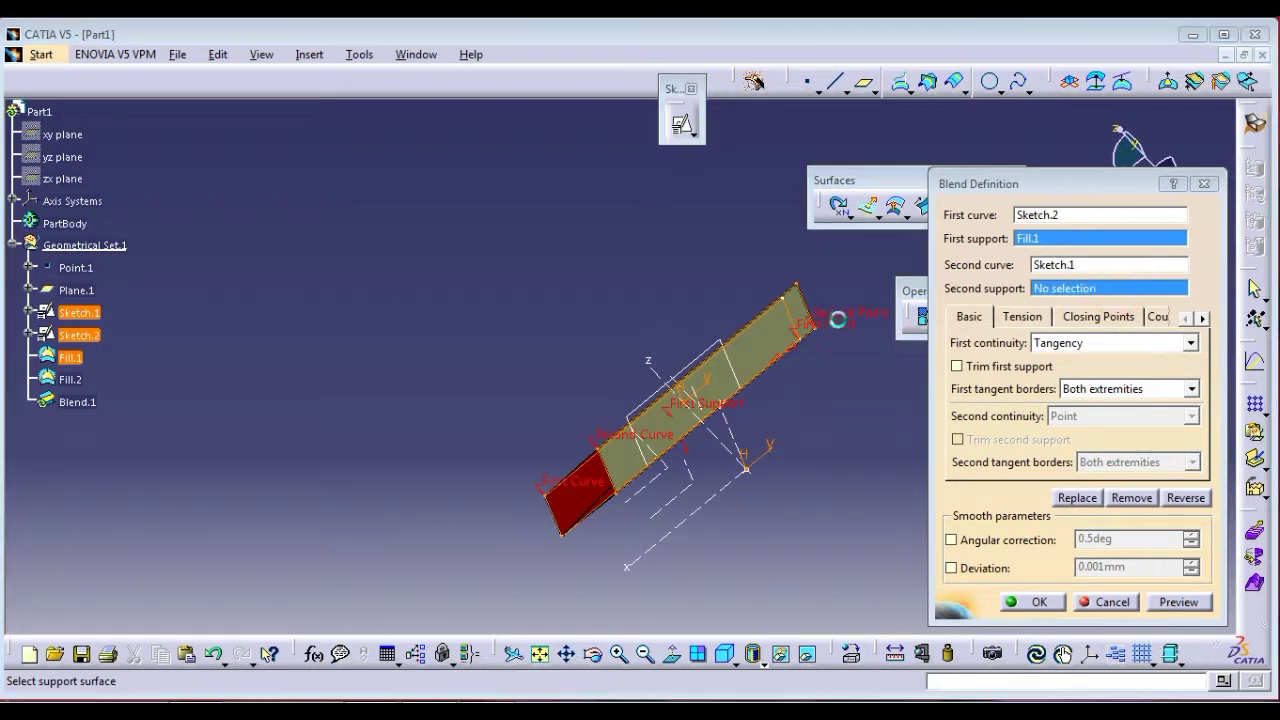
{"action": "left_click", "coordinate": [772, 340]}
{"action": "mouse_move", "coordinate": [559, 287]}
{"action": "middle_mouse_down"}
{"action": "mouse_move", "coordinate": [723, 343]}
{"action": "mouse_move", "coordinate": [766, 380]}
{"action": "middle_mouse_up"}
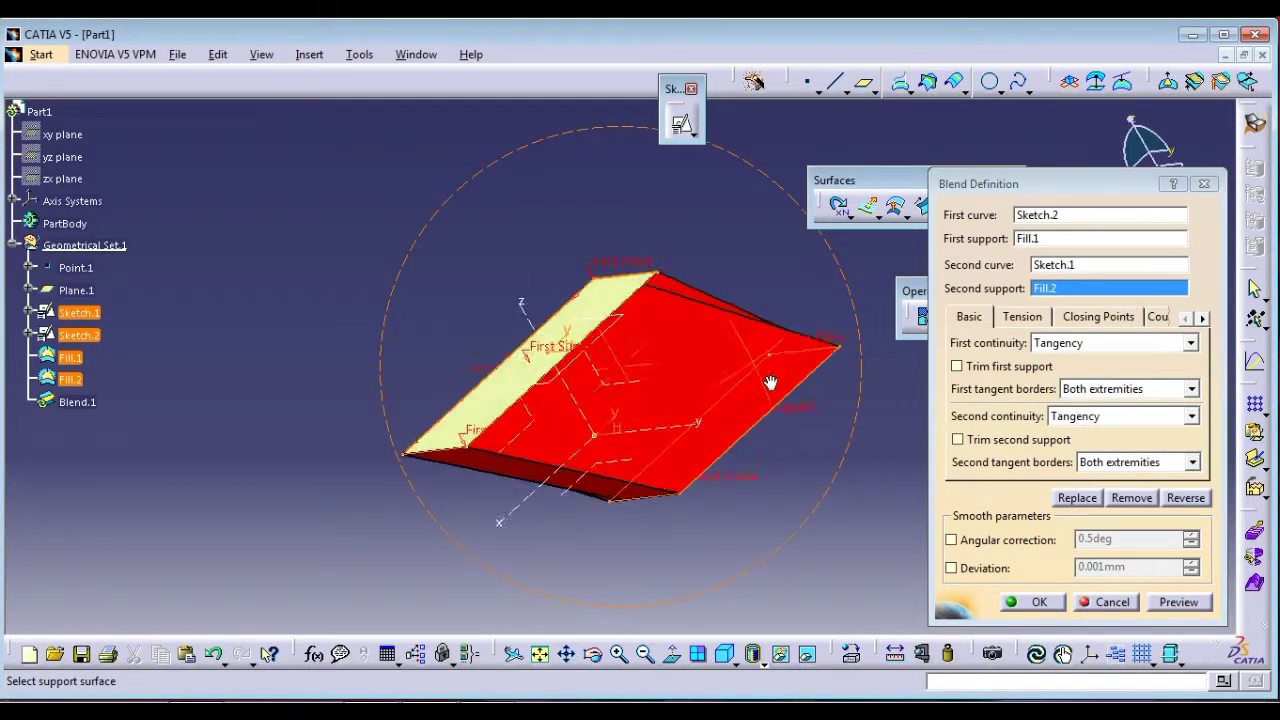
Preview the rounded tangency blend between Fill.1 and Fill.2, then set first continuity to Point.
{"action": "left_click", "coordinate": [1177, 605]}
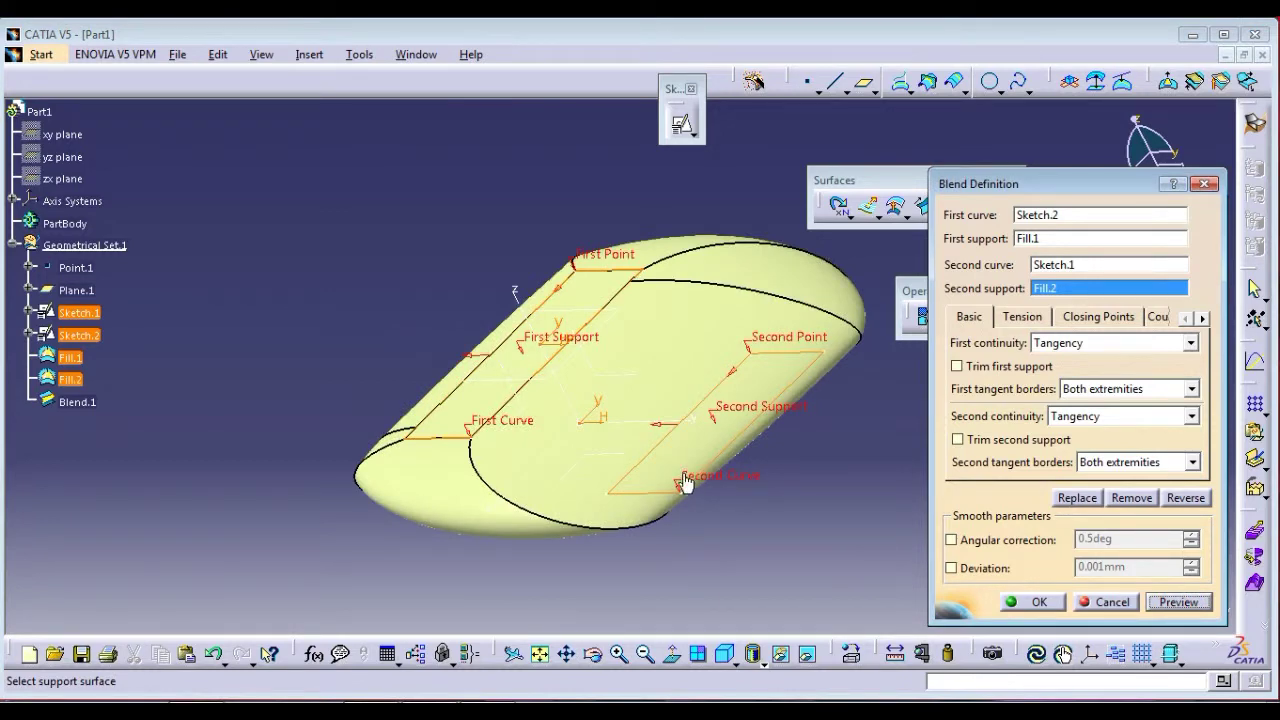
{"action": "mouse_move", "coordinate": [756, 505]}
{"action": "middle_mouse_down"}
{"action": "mouse_move", "coordinate": [690, 430]}
{"action": "mouse_move", "coordinate": [529, 338]}
{"action": "mouse_move", "coordinate": [778, 551]}
{"action": "mouse_move", "coordinate": [789, 528]}
{"action": "mouse_move", "coordinate": [848, 507]}
{"action": "mouse_move", "coordinate": [849, 487]}
{"action": "middle_mouse_up"}
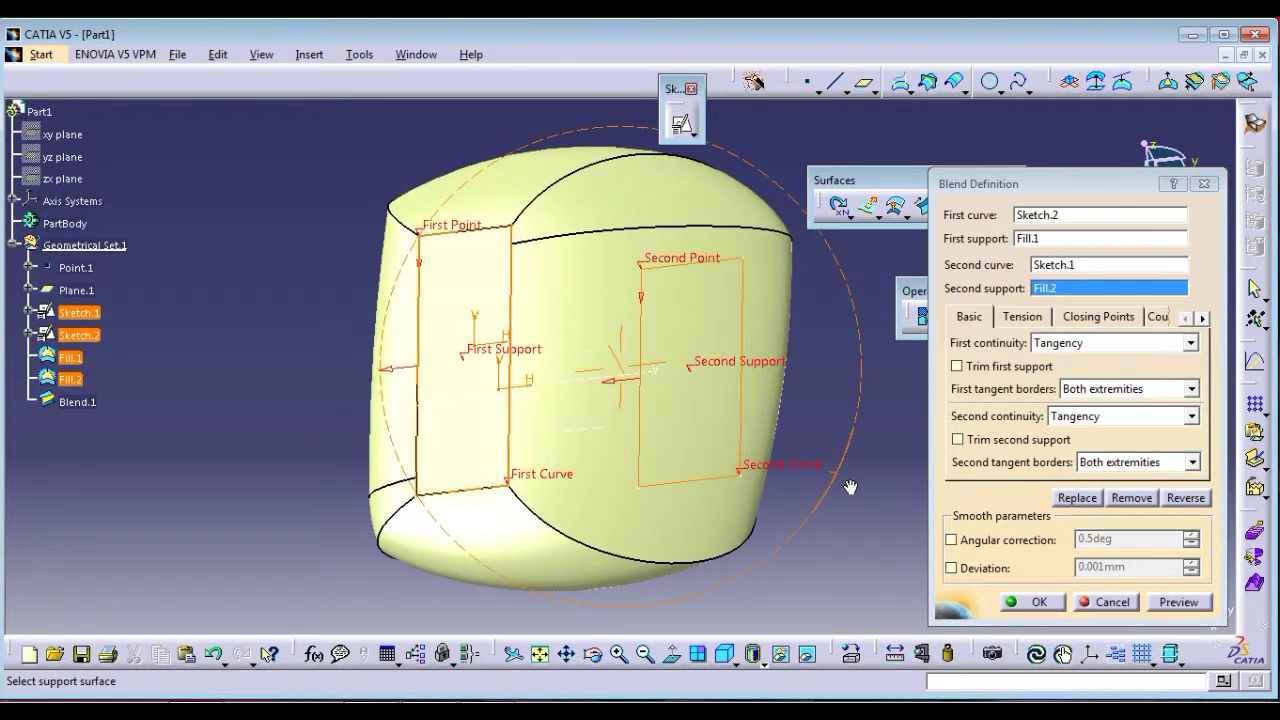
{"action": "left_click", "coordinate": [1107, 343]}
{"action": "left_click", "coordinate": [1112, 354]}
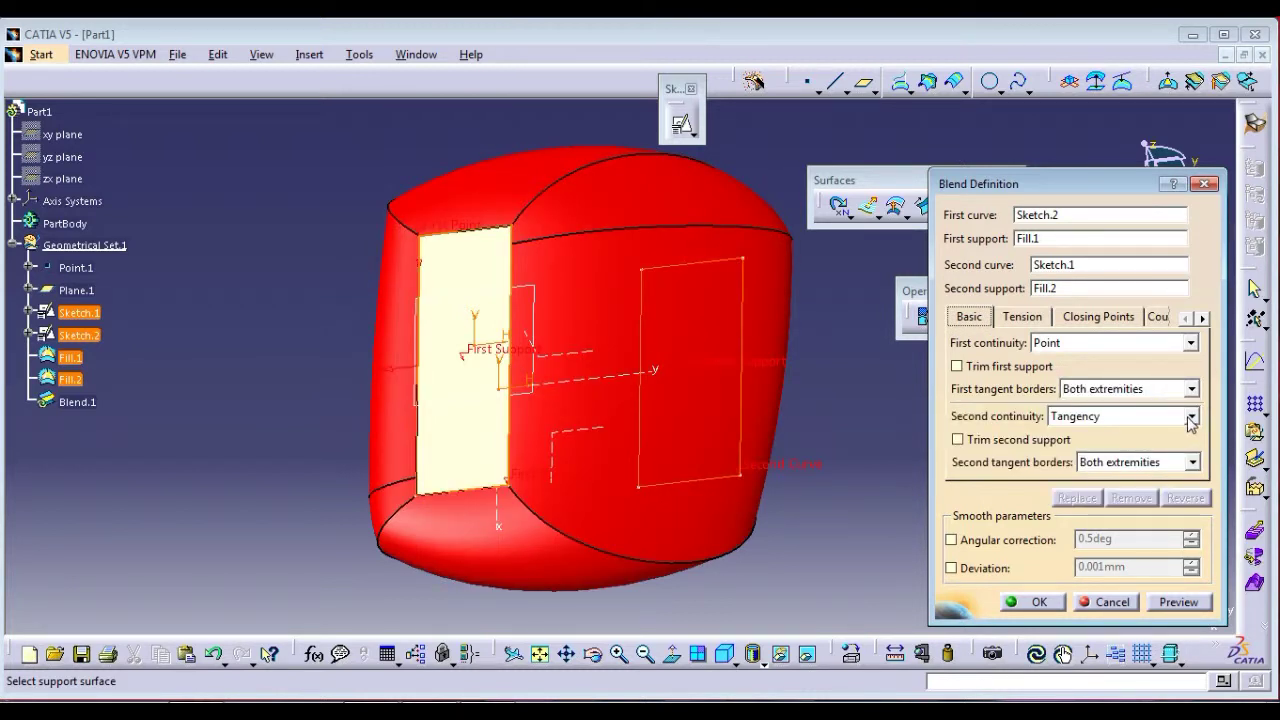
Preview the blend with Point continuity on both Fill.1 and Fill.2, orbiting to check its flat sides.
{"action": "left_click", "coordinate": [1190, 418]}
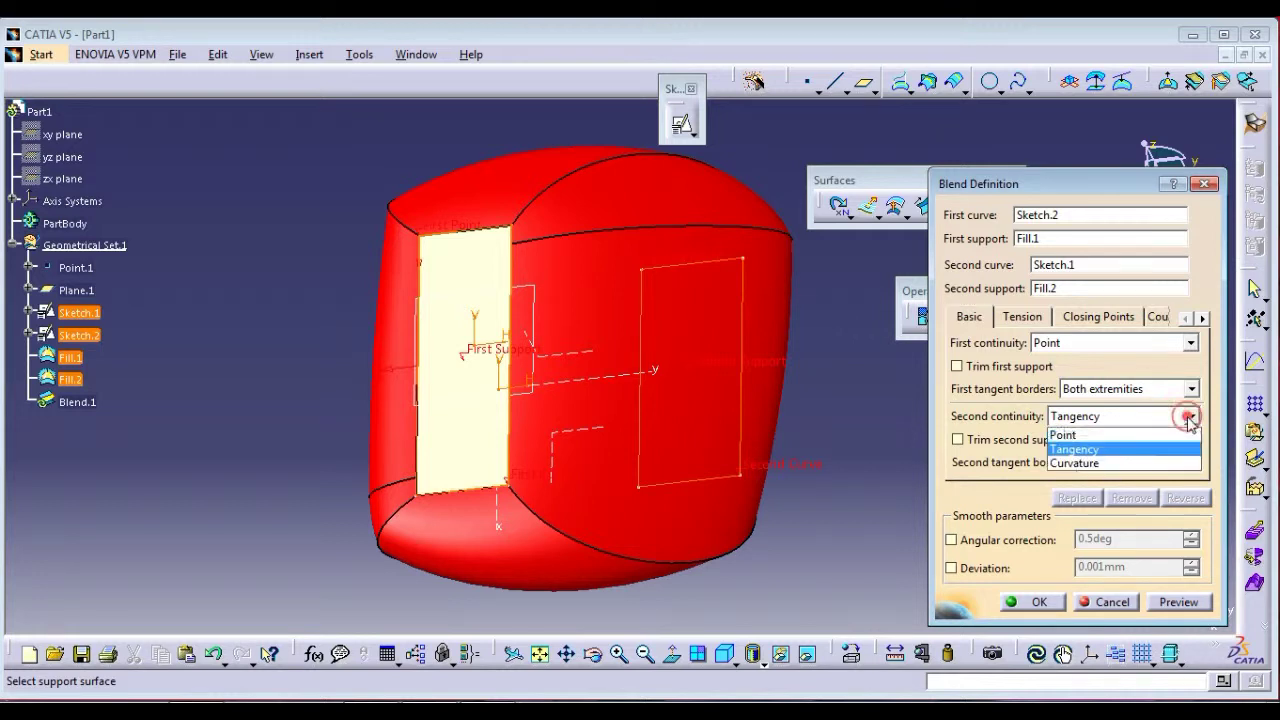
{"action": "left_click", "coordinate": [1166, 436]}
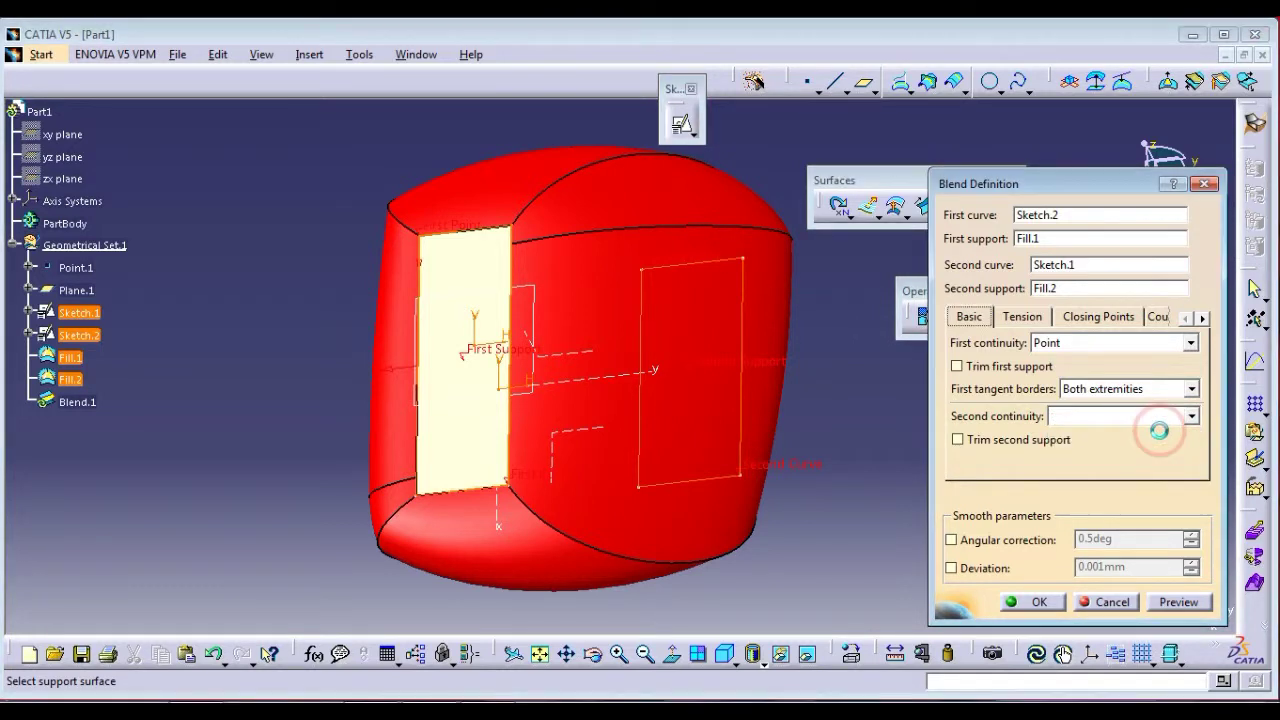
{"action": "left_click", "coordinate": [1180, 602]}
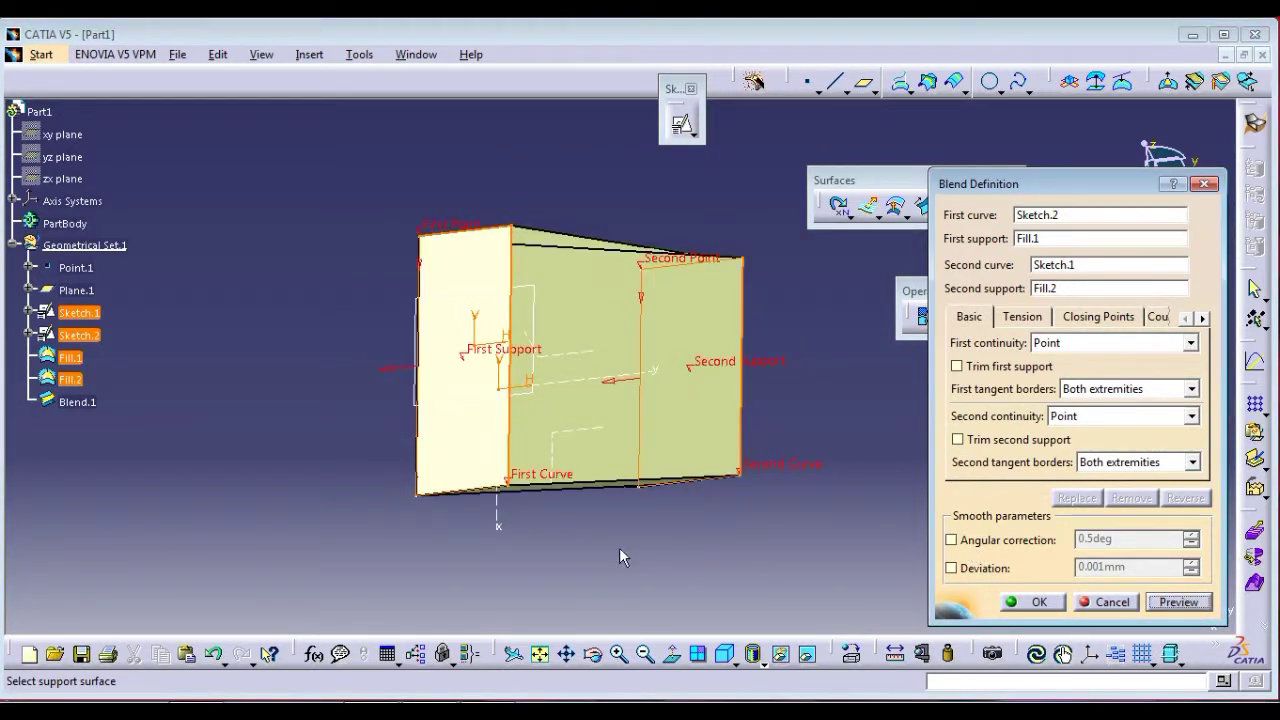
{"action": "mouse_move", "coordinate": [620, 549]}
{"action": "middle_mouse_down"}
{"action": "mouse_move", "coordinate": [740, 308]}
{"action": "mouse_move", "coordinate": [616, 298]}
{"action": "middle_mouse_up"}
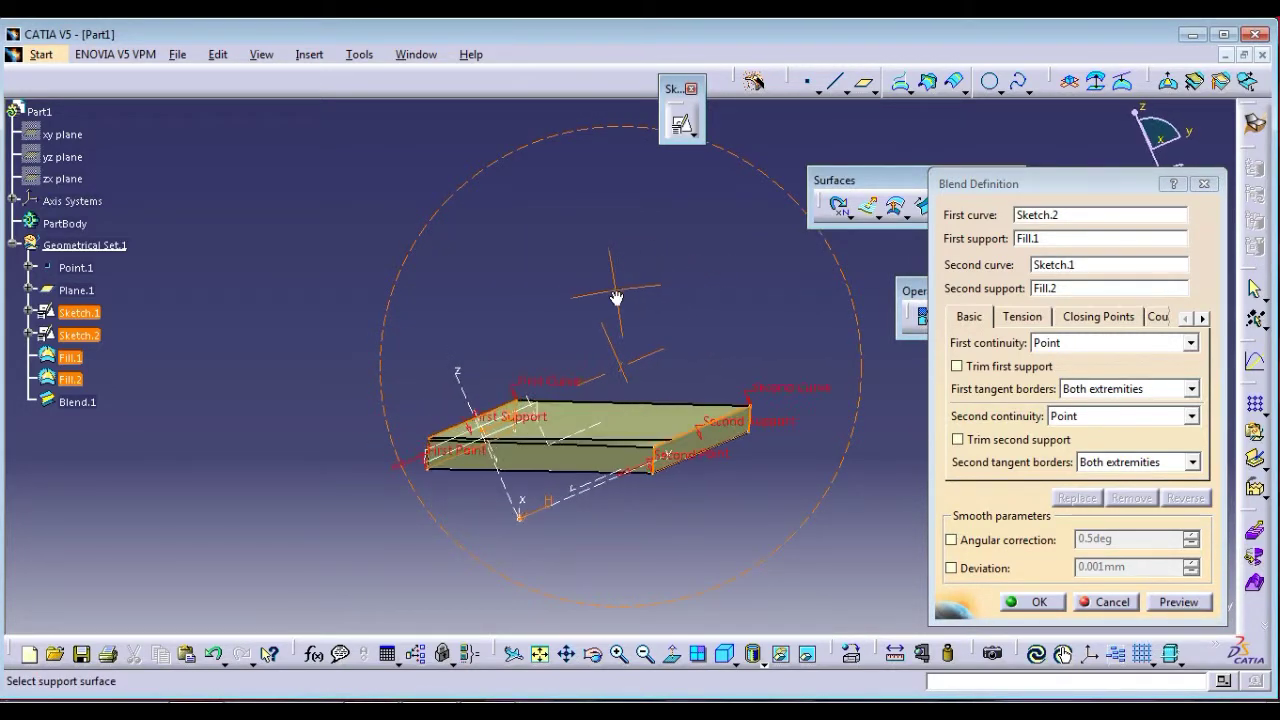
Return the first continuity to Tangency with Point kept on the second, and preview the rounded blend.
{"action": "left_click", "coordinate": [1040, 344]}
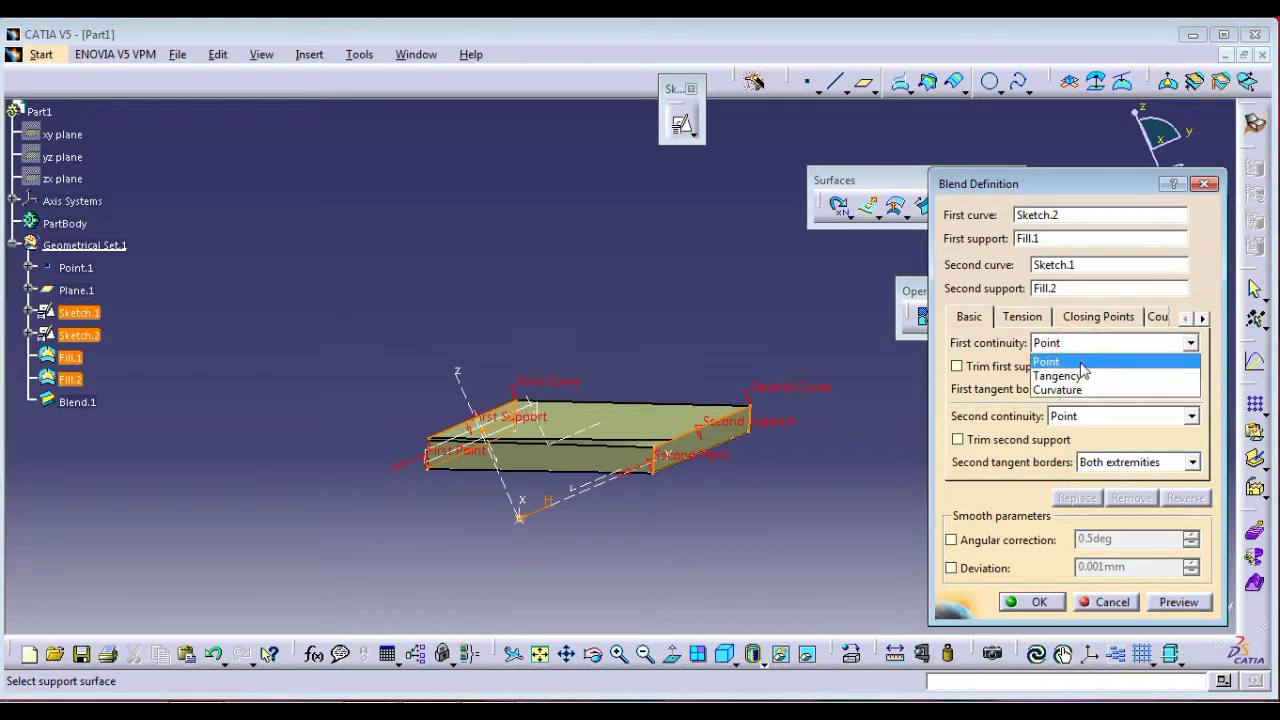
{"action": "left_click", "coordinate": [1080, 374]}
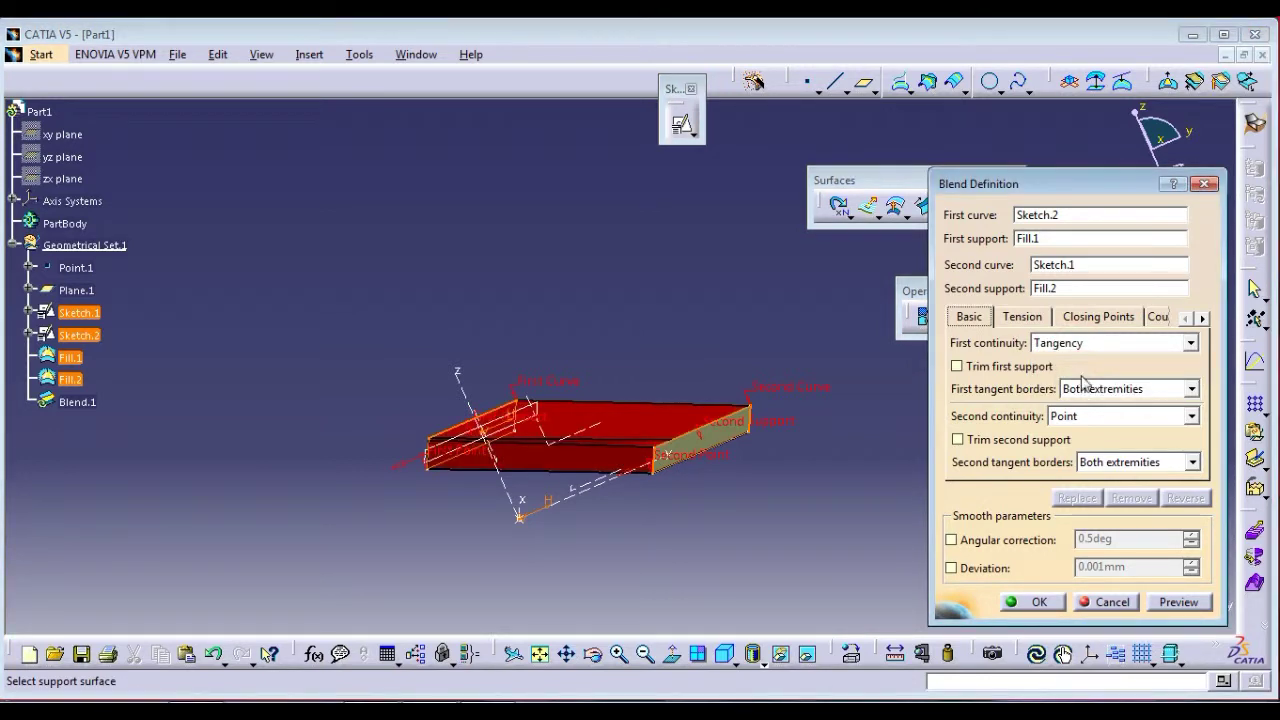
{"action": "left_click", "coordinate": [1178, 603]}
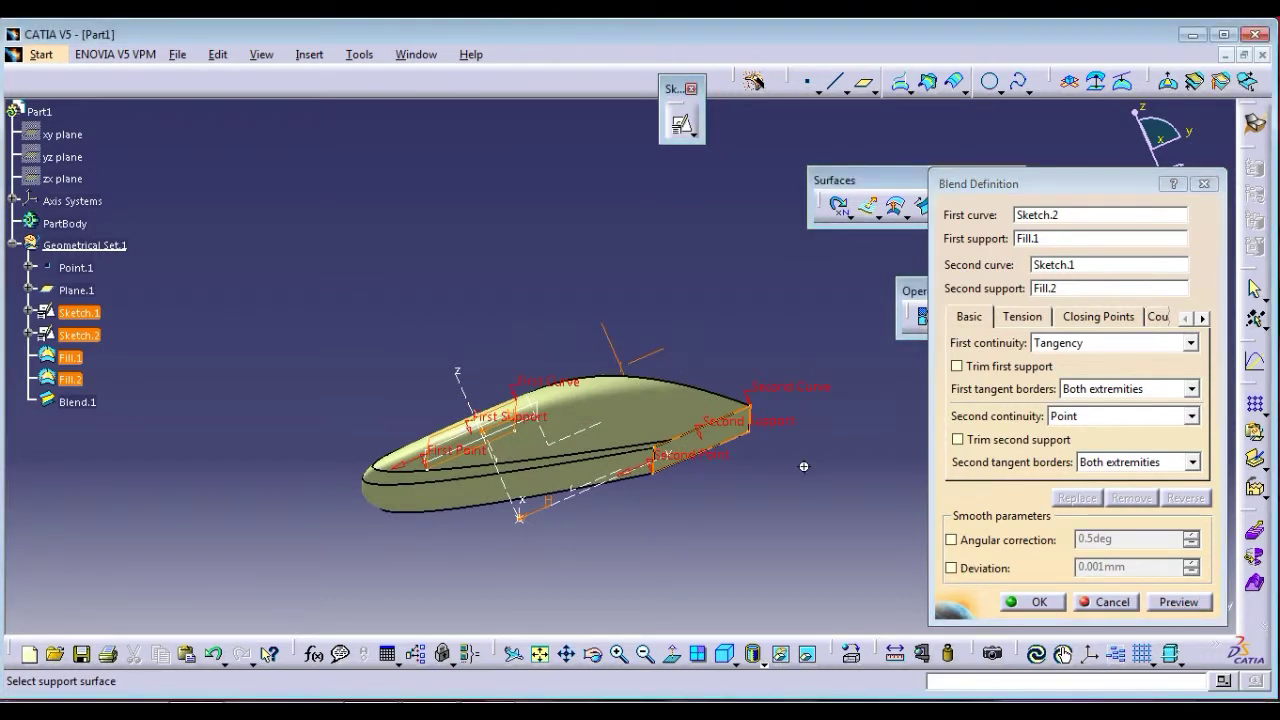
{"action": "mouse_move", "coordinate": [803, 462]}
{"action": "middle_mouse_down"}
{"action": "mouse_move", "coordinate": [769, 556]}
{"action": "mouse_move", "coordinate": [764, 541]}
{"action": "middle_mouse_up"}
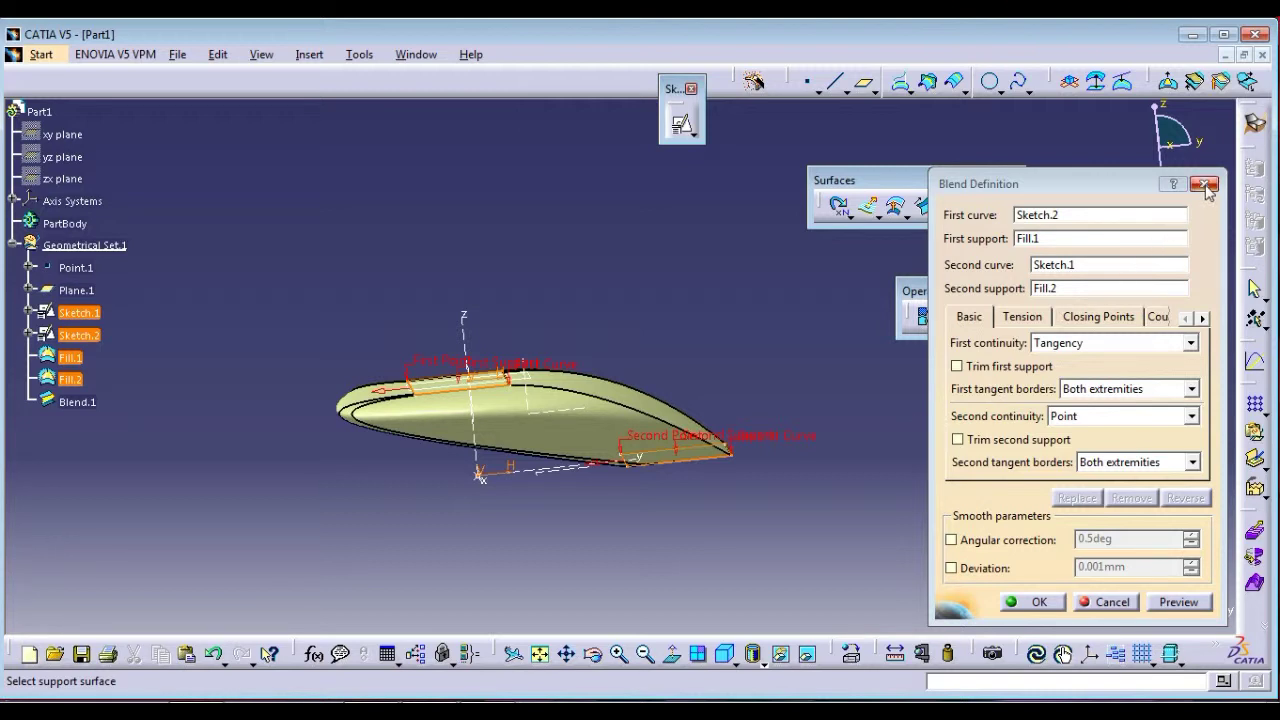
Create Blend.1 with Curvature continuity at both Fill.1 and Fill.2.
{"action": "left_click", "coordinate": [1155, 345]}
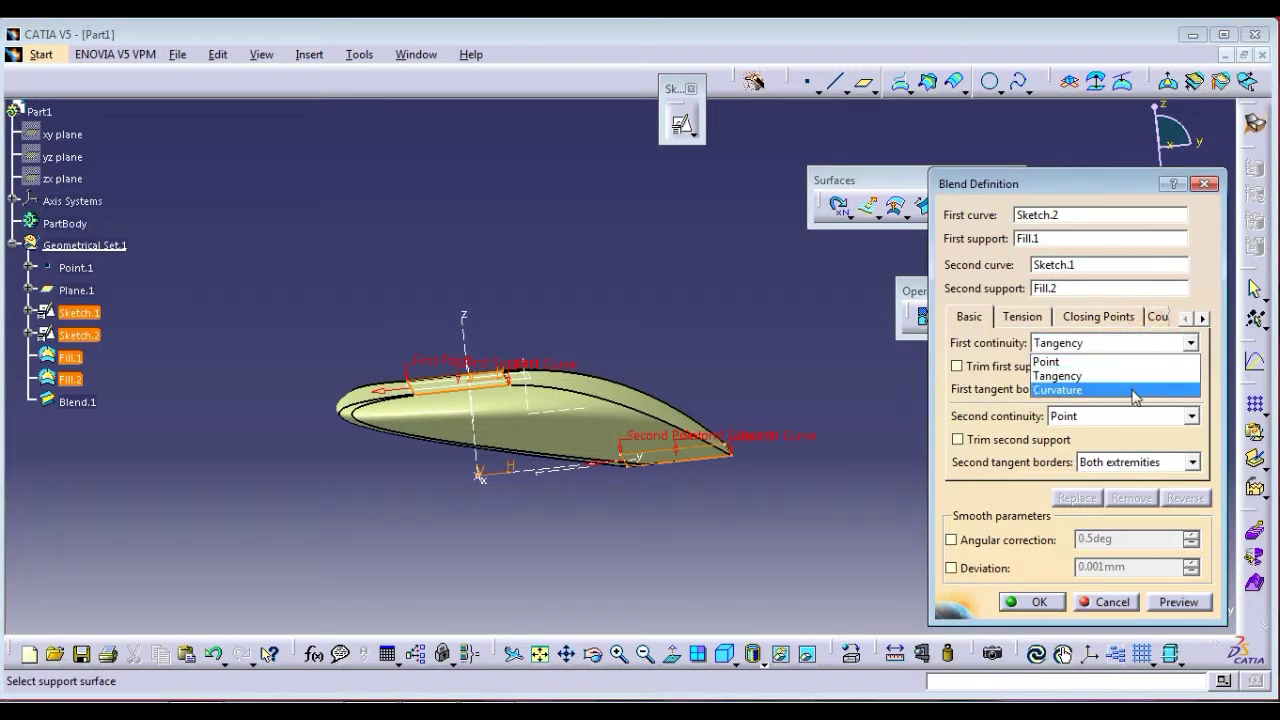
{"action": "left_click", "coordinate": [1140, 390]}
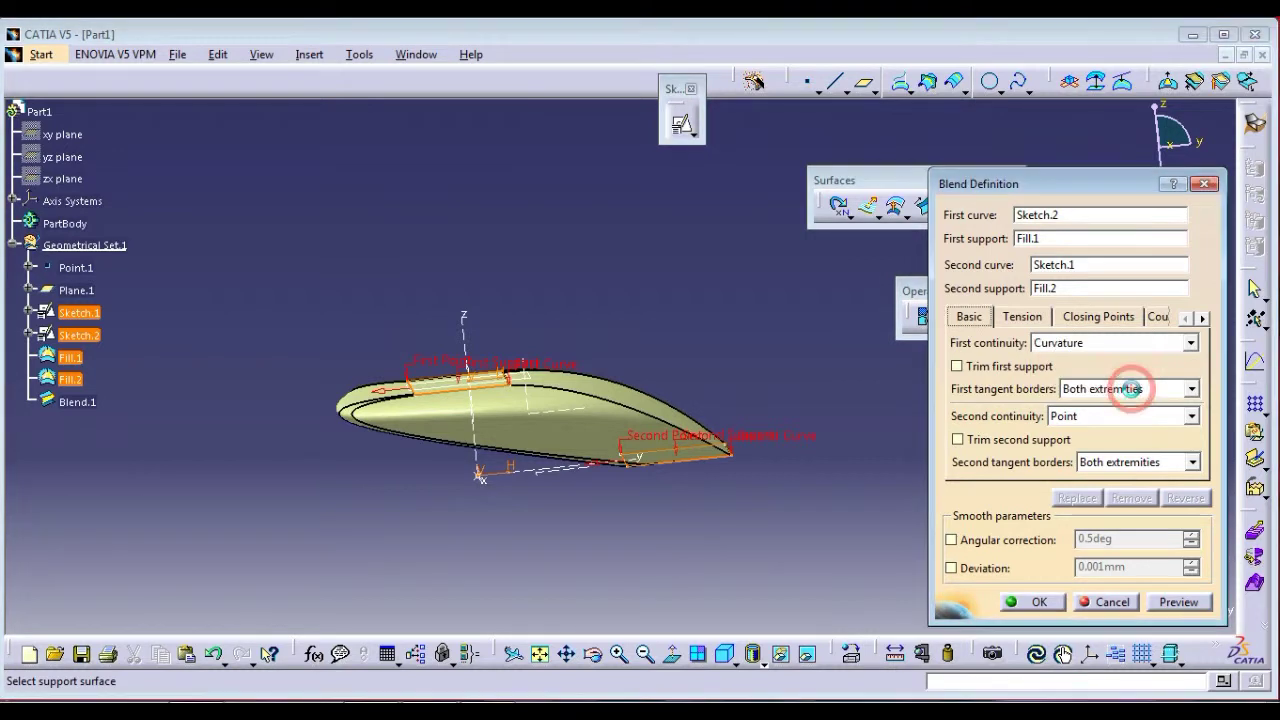
{"action": "left_click", "coordinate": [1180, 418]}
{"action": "left_click", "coordinate": [1158, 461]}
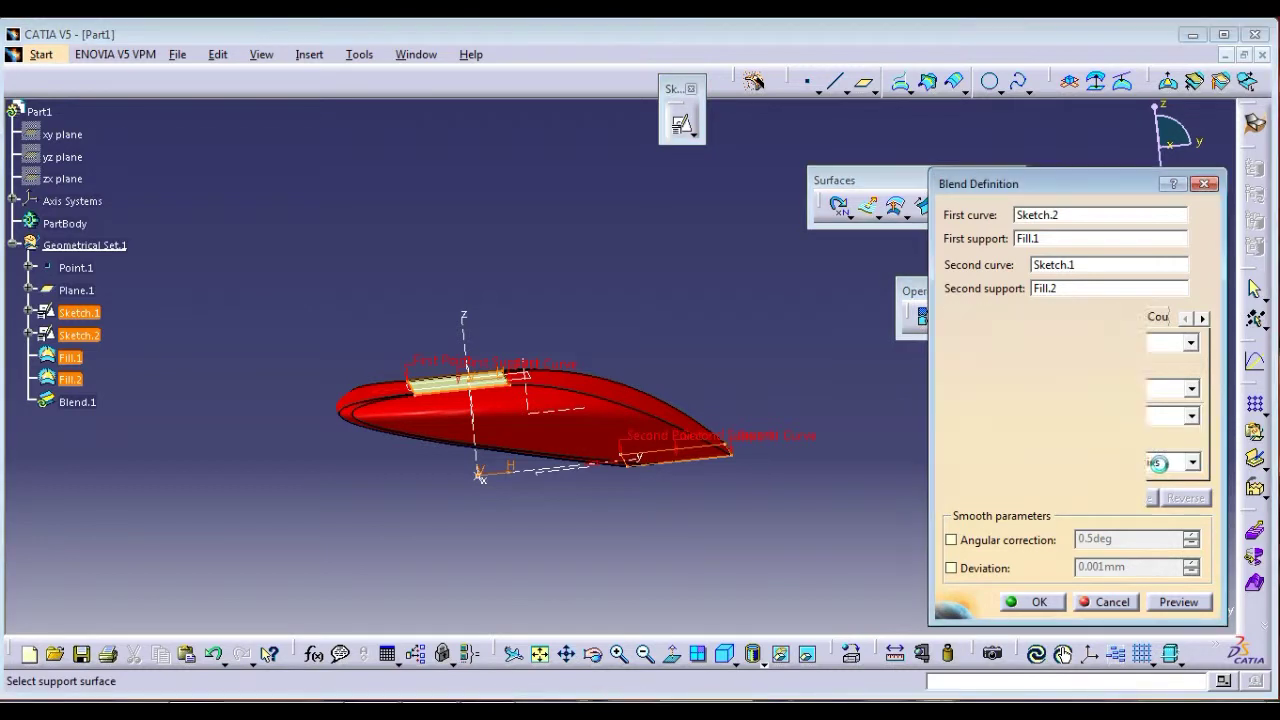
{"action": "left_click", "coordinate": [1180, 604]}
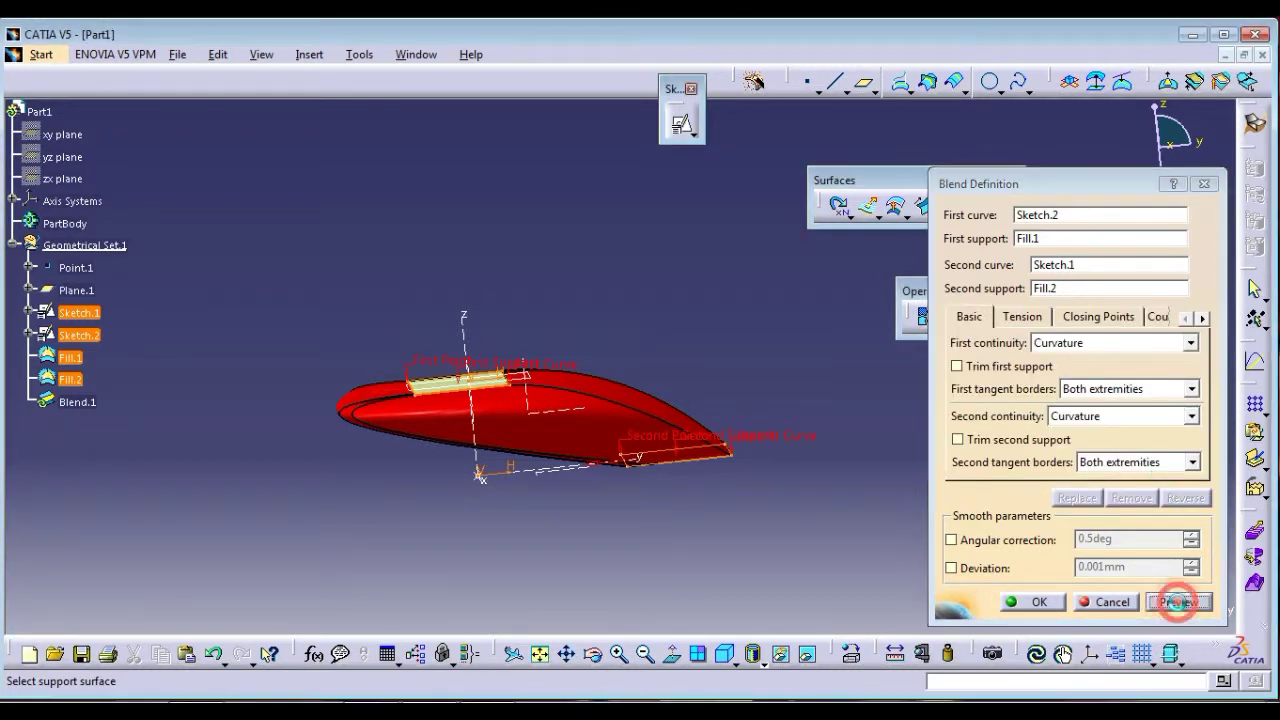
{"action": "left_click", "coordinate": [1040, 602]}
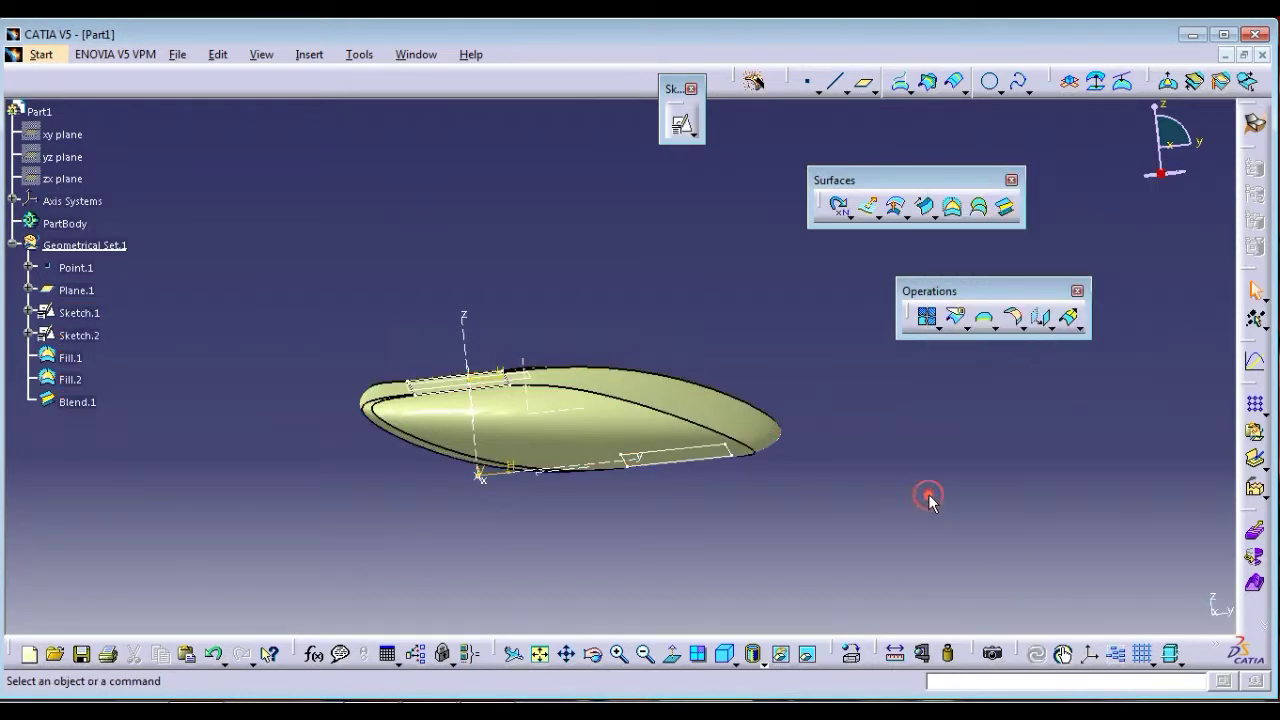
{"action": "mouse_move", "coordinate": [697, 303]}
{"action": "middle_mouse_down"}
{"action": "mouse_move", "coordinate": [733, 343]}
{"action": "mouse_move", "coordinate": [780, 306]}
{"action": "mouse_move", "coordinate": [722, 321]}
{"action": "mouse_move", "coordinate": [674, 363]}
{"action": "mouse_move", "coordinate": [614, 366]}
{"action": "mouse_move", "coordinate": [594, 330]}
{"action": "middle_mouse_up"}
{"action": "mouse_move", "coordinate": [700, 301]}
{"action": "middle_mouse_down"}
{"action": "mouse_move", "coordinate": [727, 358]}
{"action": "mouse_move", "coordinate": [606, 268]}
{"action": "mouse_move", "coordinate": [652, 305]}
{"action": "middle_mouse_up"}
{"action": "left_click", "coordinate": [703, 297]}
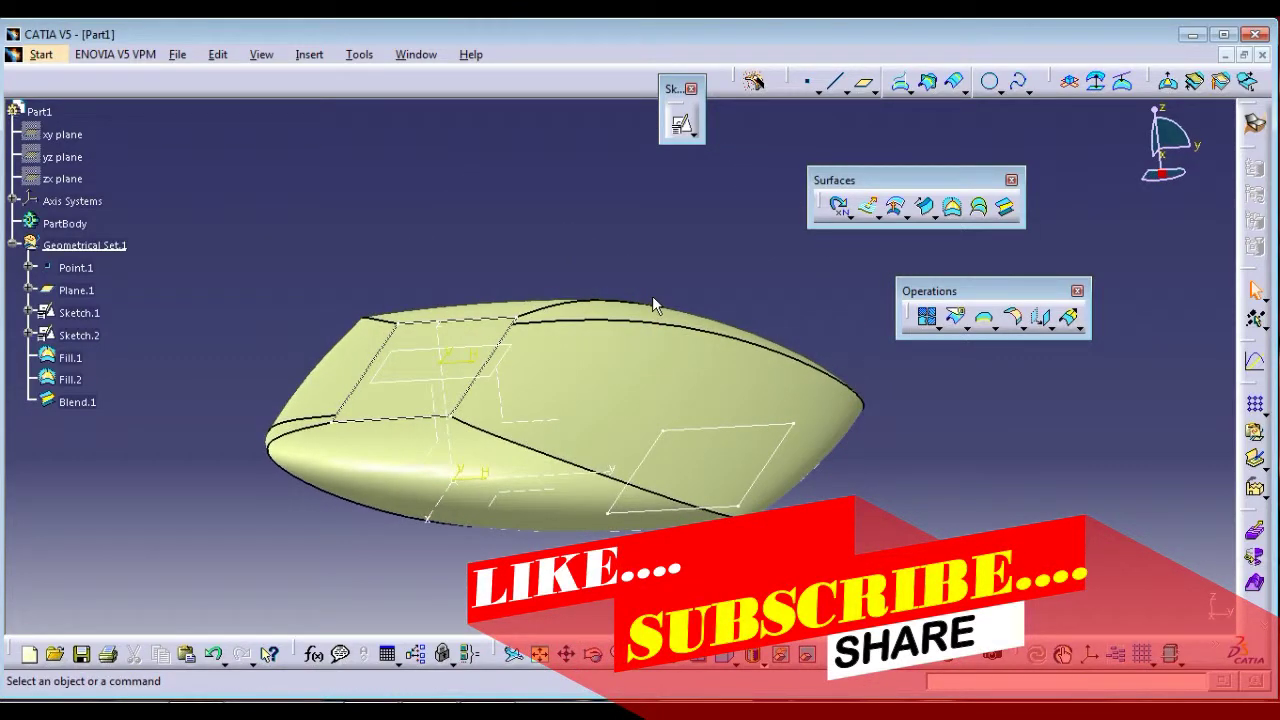